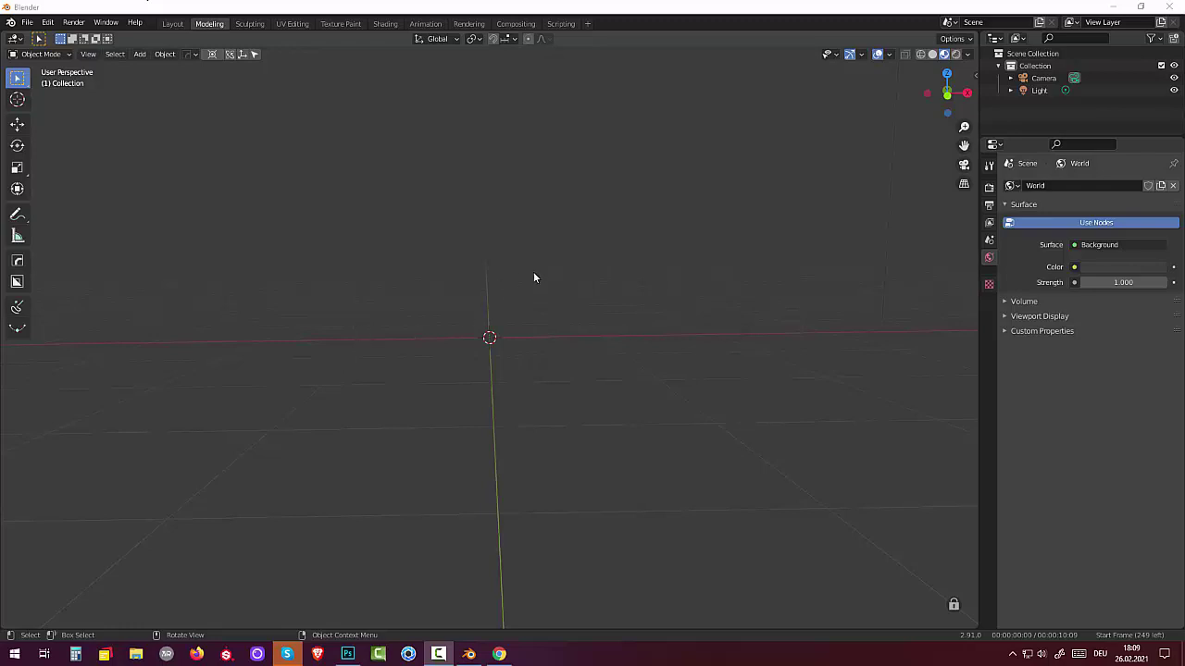
- Show the Add menu's Mesh list, with primitives and add-ons such as Round Cube
{"action": "key", "text": "shift+a"}
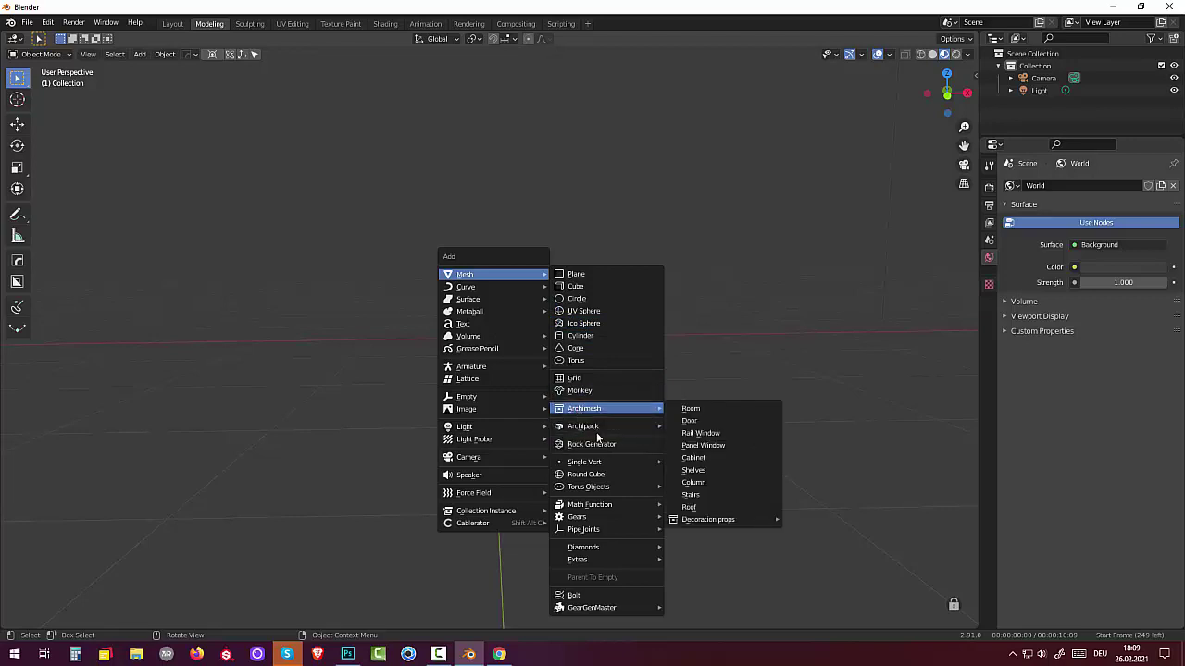
- Add a Round Cube sphere (radius 1.00, 12 arc divisions) and deselect it
{"action": "left_click", "coordinate": [575, 475]}
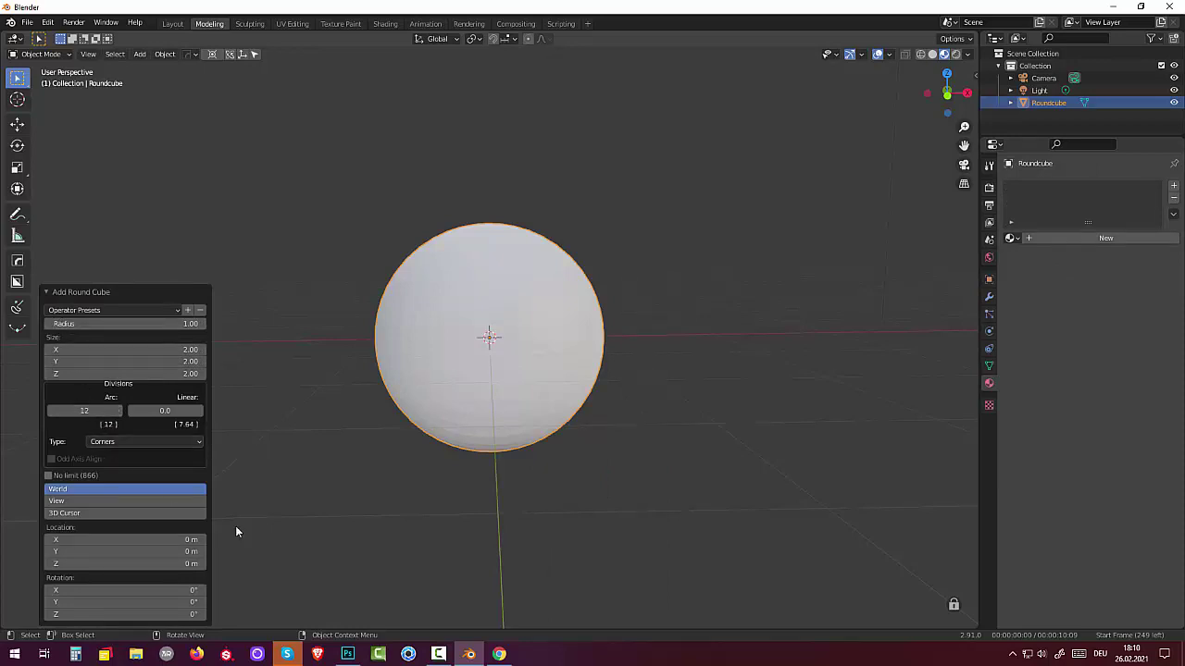
{"action": "left_click", "coordinate": [299, 510]}
- Switch the Round Cube sphere into Edit Mode, undoing a first trial brush selection
{"action": "left_click", "coordinate": [33, 57]}
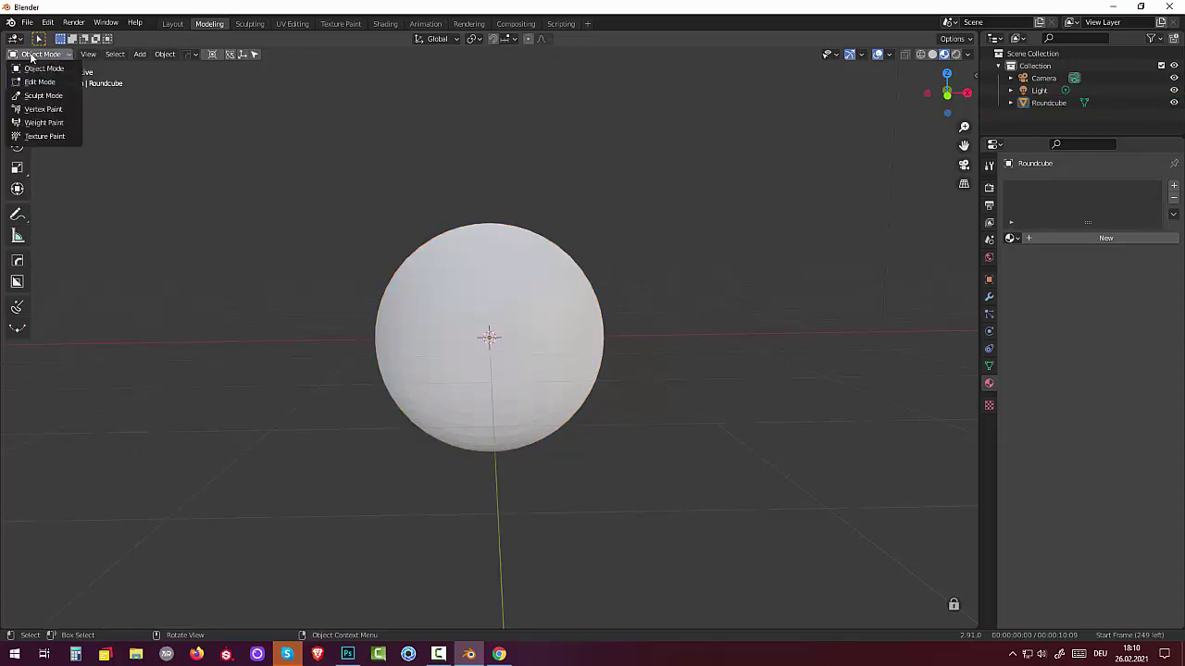
{"action": "left_click", "coordinate": [40, 83]}
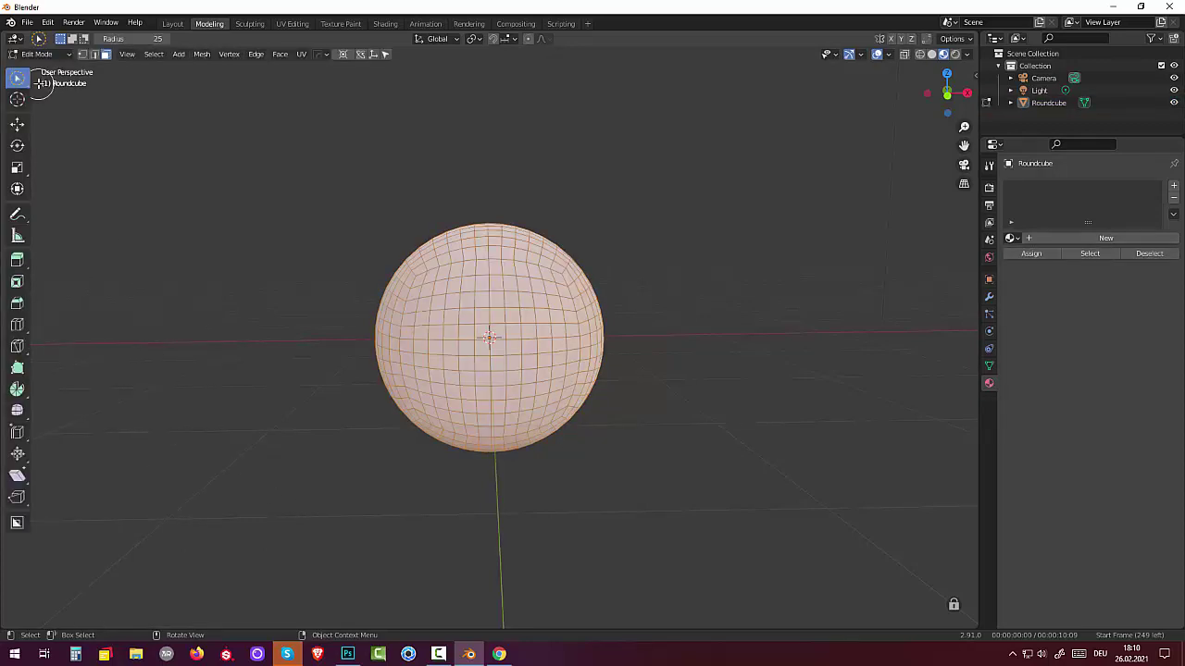
{"action": "mouse_move", "coordinate": [442, 299]}
{"action": "left_mouse_down"}
{"action": "mouse_move", "coordinate": [542, 364]}
{"action": "mouse_move", "coordinate": [544, 398]}
{"action": "mouse_move", "coordinate": [454, 412]}
{"action": "mouse_move", "coordinate": [431, 323]}
{"action": "mouse_move", "coordinate": [478, 363]}
{"action": "left_mouse_up"}
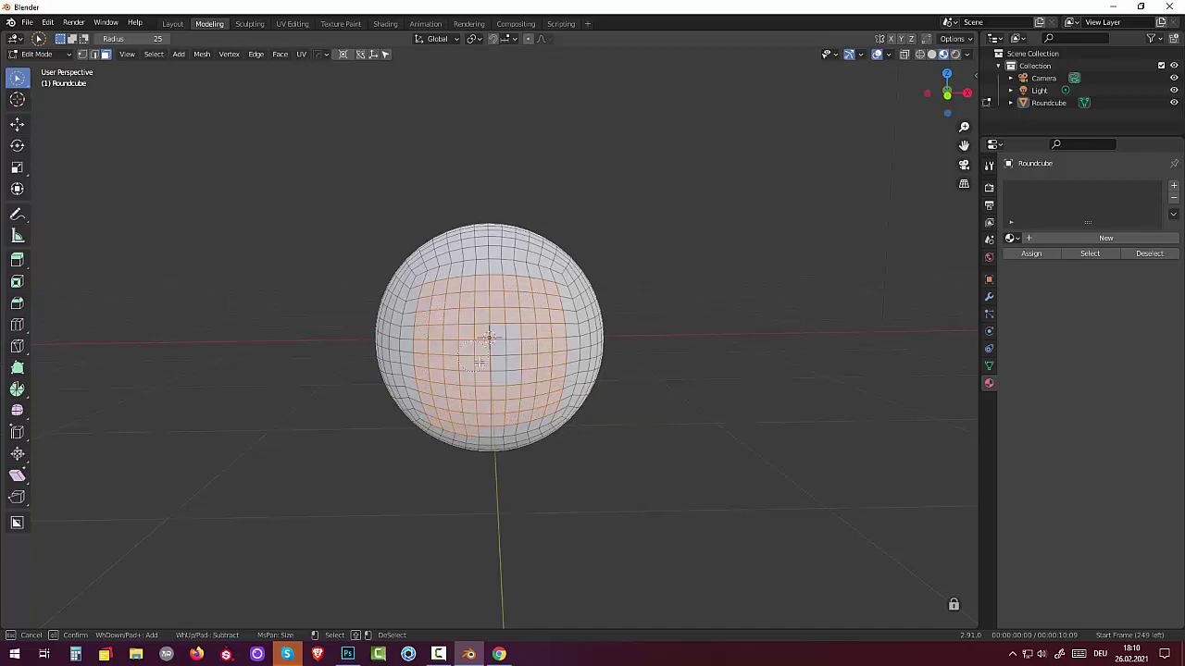
{"action": "key", "text": "Escape"}
{"action": "key", "text": "ctrl+z"}
- Circle-select a roughly square patch of faces on the sphere's front centre
{"action": "key", "text": "c"}
{"action": "left_click", "coordinate": [445, 298]}
{"action": "left_click_drag", "start_coordinate": [488, 301], "coordinate": [530, 301]}
{"action": "mouse_move", "coordinate": [541, 302]}
{"action": "left_mouse_down"}
{"action": "mouse_move", "coordinate": [533, 389]}
{"action": "mouse_move", "coordinate": [467, 400]}
{"action": "mouse_move", "coordinate": [437, 394]}
{"action": "mouse_move", "coordinate": [435, 297]}
{"action": "mouse_move", "coordinate": [391, 272]}
{"action": "mouse_move", "coordinate": [394, 313]}
{"action": "left_mouse_up"}
{"action": "mouse_move", "coordinate": [496, 345]}
{"action": "left_mouse_down"}
{"action": "mouse_move", "coordinate": [488, 335]}
{"action": "mouse_move", "coordinate": [470, 435]}
{"action": "left_mouse_up"}
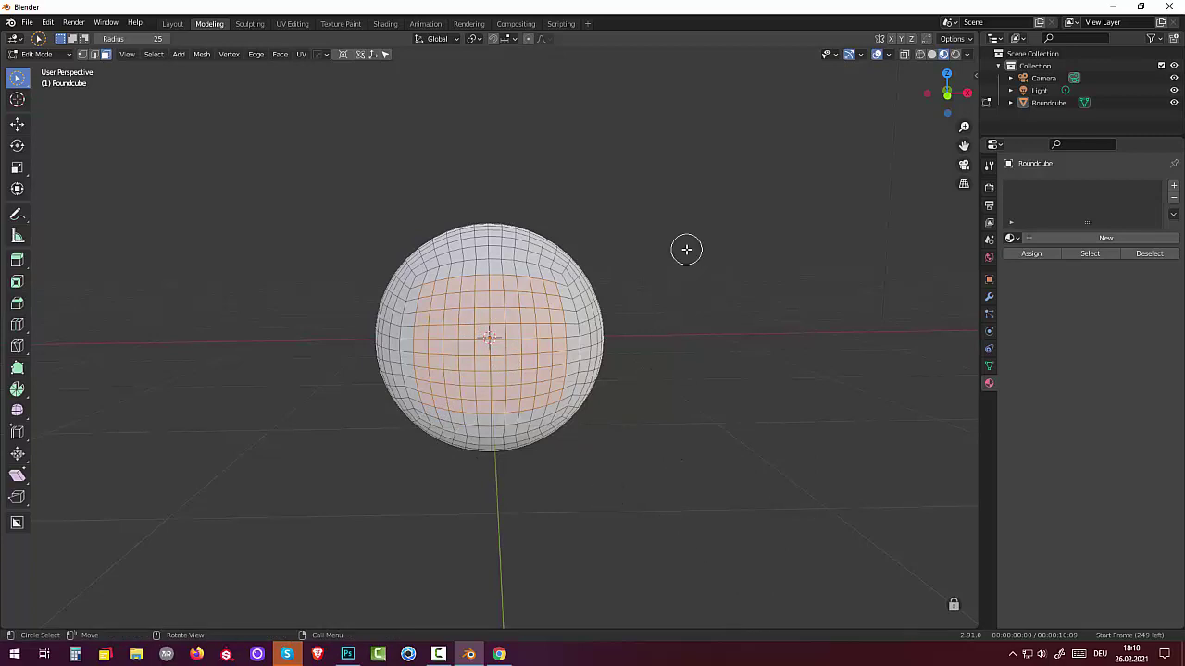
- Flatten the patch into a regular circle with LoopTools Circle, then invert selection to the outer faces
{"action": "right_click", "coordinate": [652, 294]}
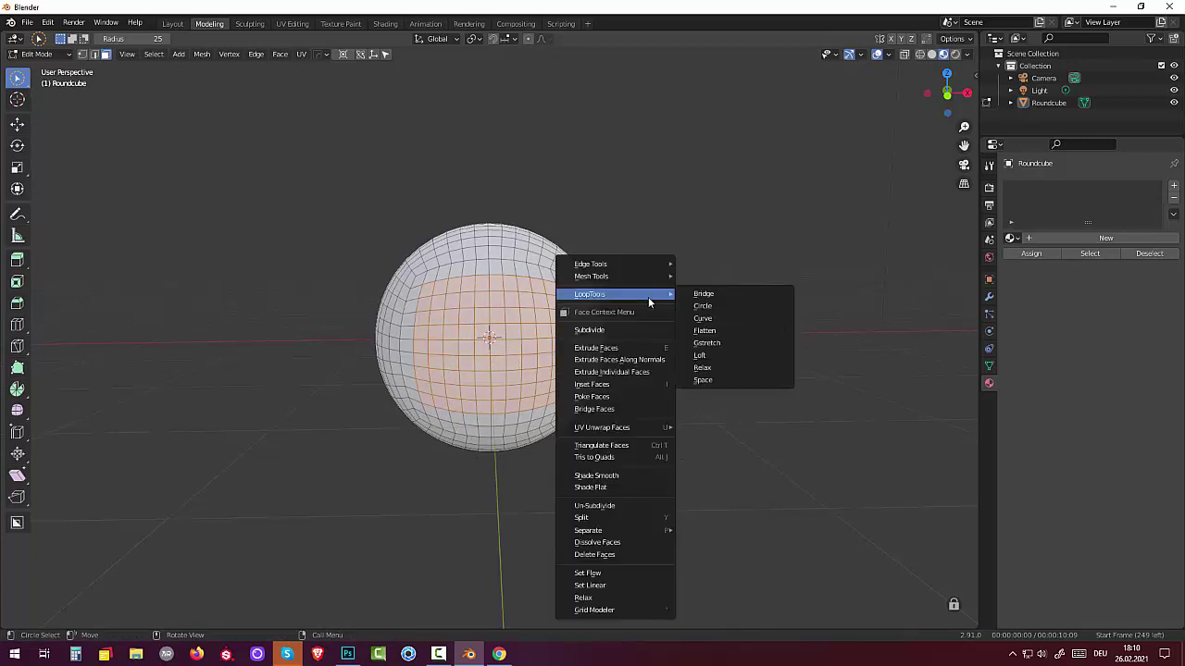
{"action": "left_click", "coordinate": [704, 305]}
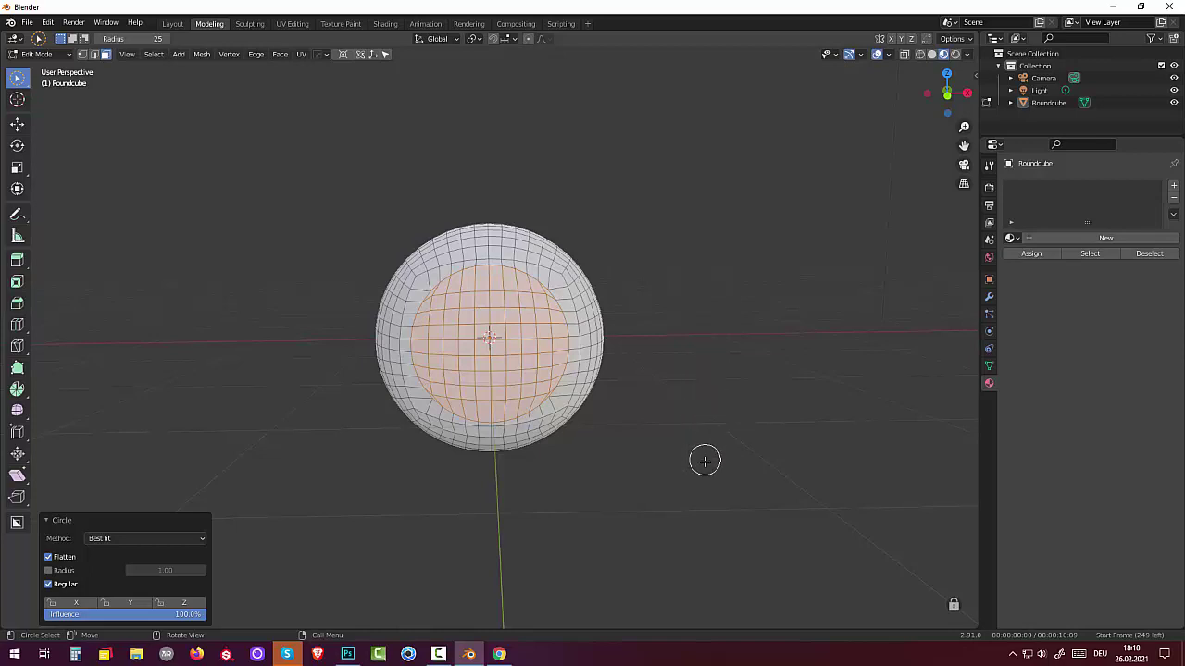
{"action": "mouse_move", "coordinate": [704, 457]}
{"action": "middle_mouse_down"}
{"action": "mouse_move", "coordinate": [734, 475]}
{"action": "mouse_move", "coordinate": [695, 463]}
{"action": "mouse_move", "coordinate": [709, 454]}
{"action": "mouse_move", "coordinate": [695, 465]}
{"action": "mouse_move", "coordinate": [709, 440]}
{"action": "mouse_move", "coordinate": [697, 462]}
{"action": "middle_mouse_up"}
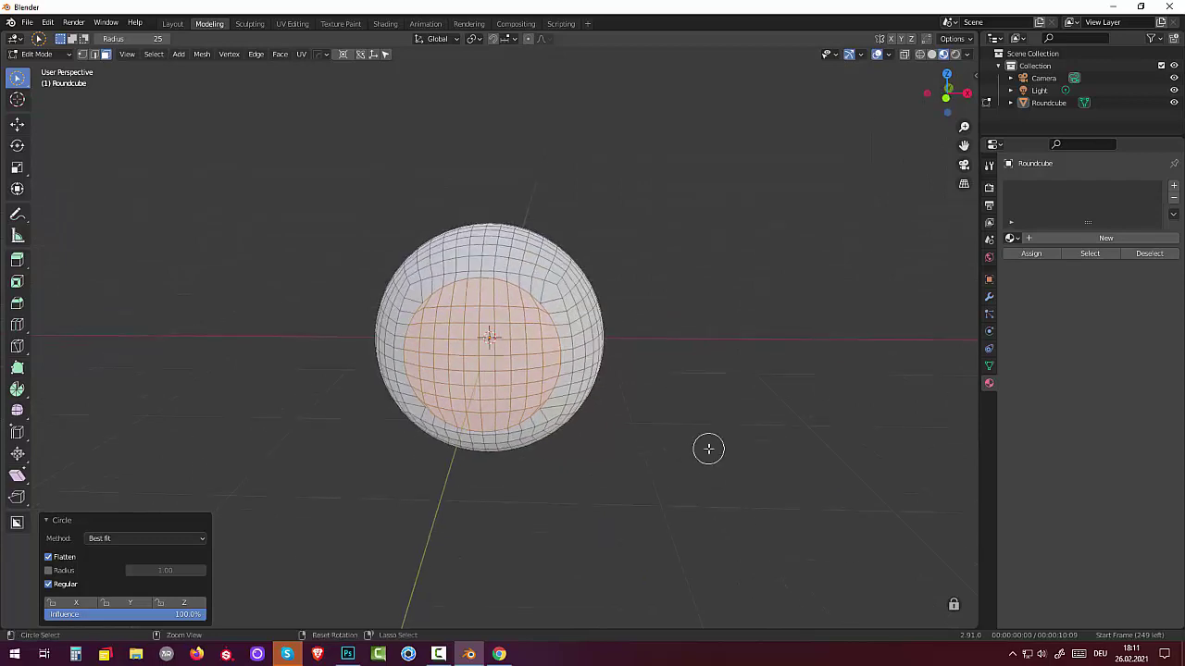
{"action": "key", "text": "ctrl+i"}
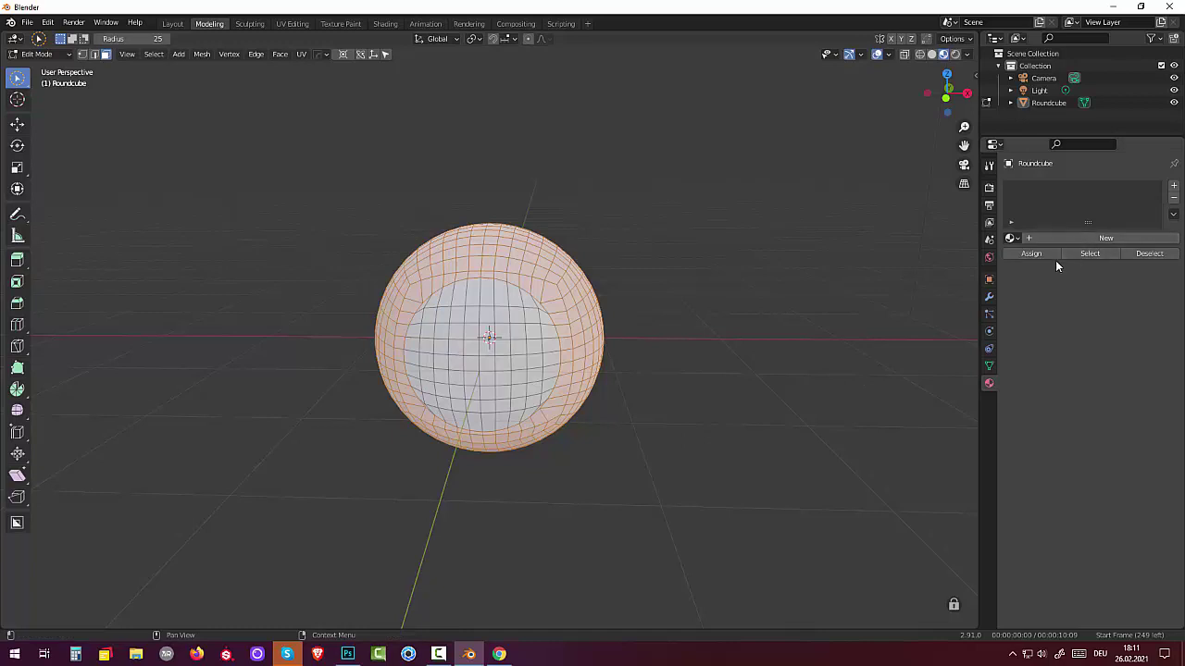
- Create Material.002 for the sphere and switch the face selection to the central disc
{"action": "left_click", "coordinate": [1051, 239]}
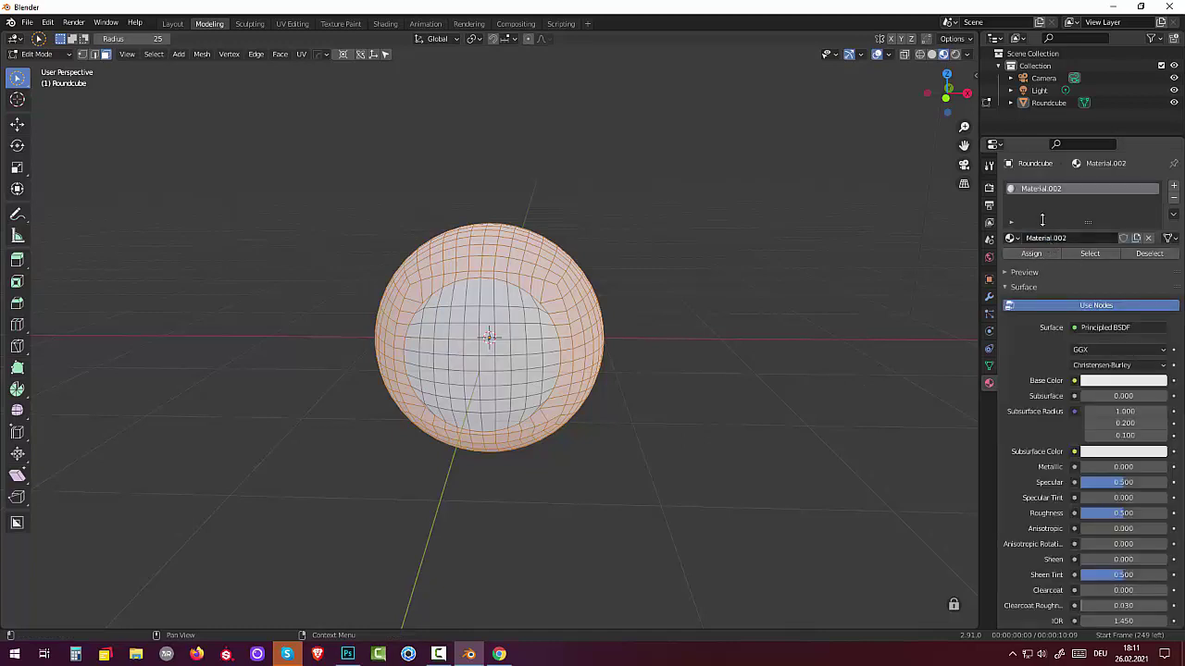
{"action": "left_click", "coordinate": [763, 531]}
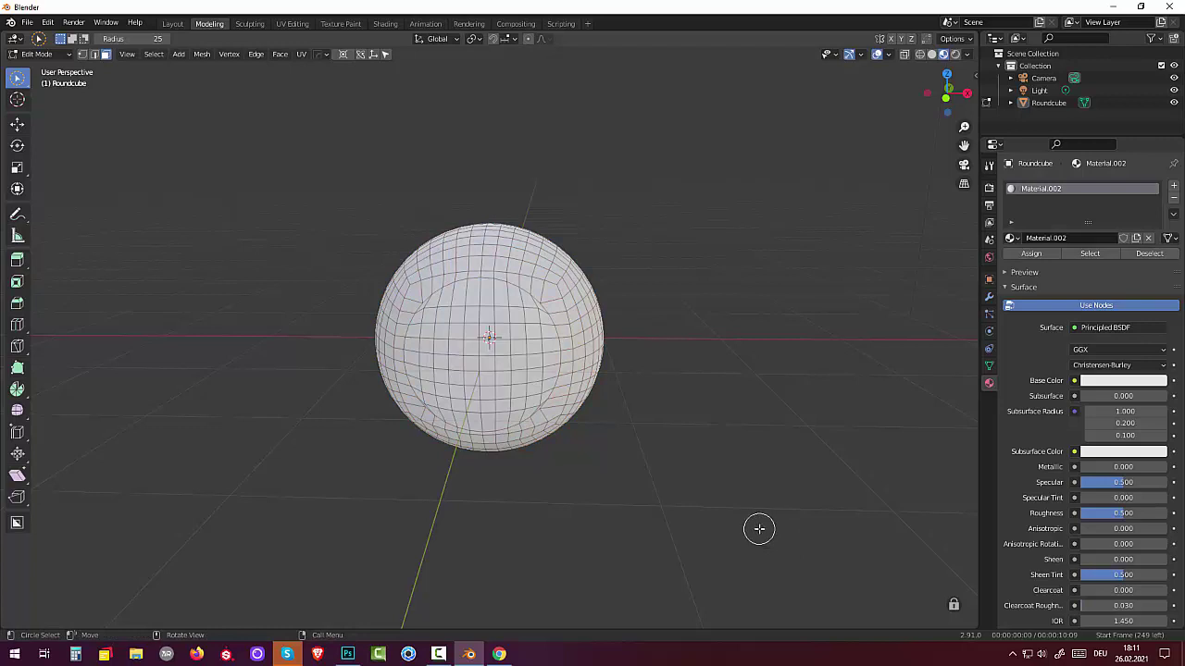
{"action": "key", "text": "ctrl+z"}
{"action": "key", "text": "ctrl"}
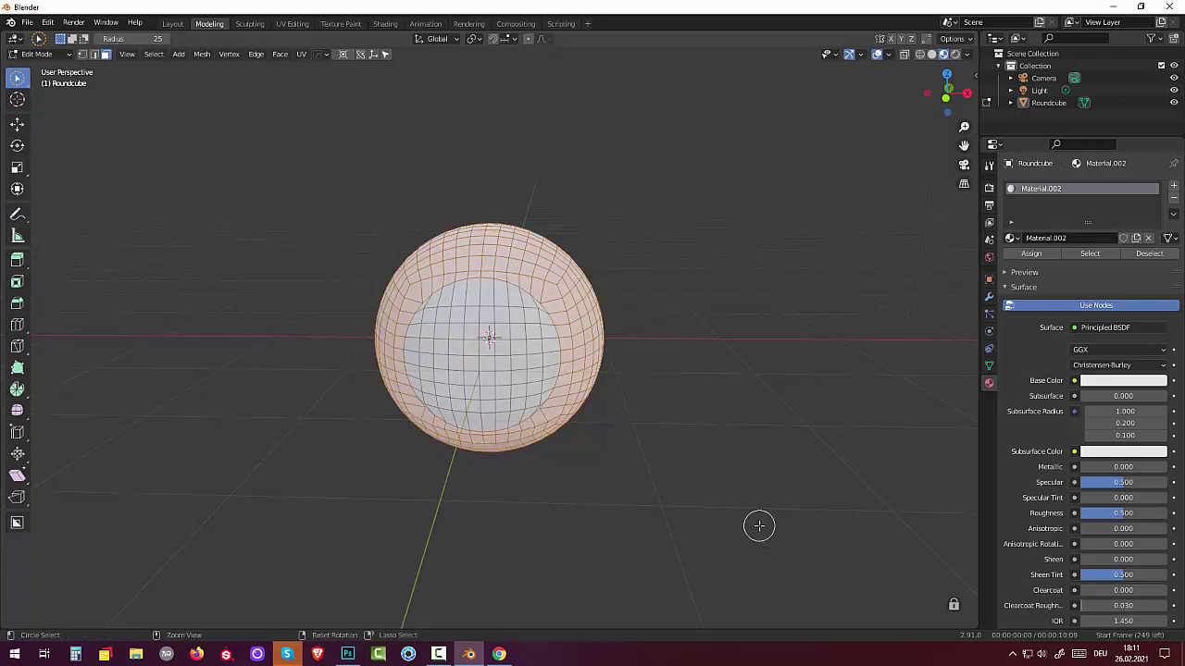
{"action": "key", "text": "ctrl+i"}
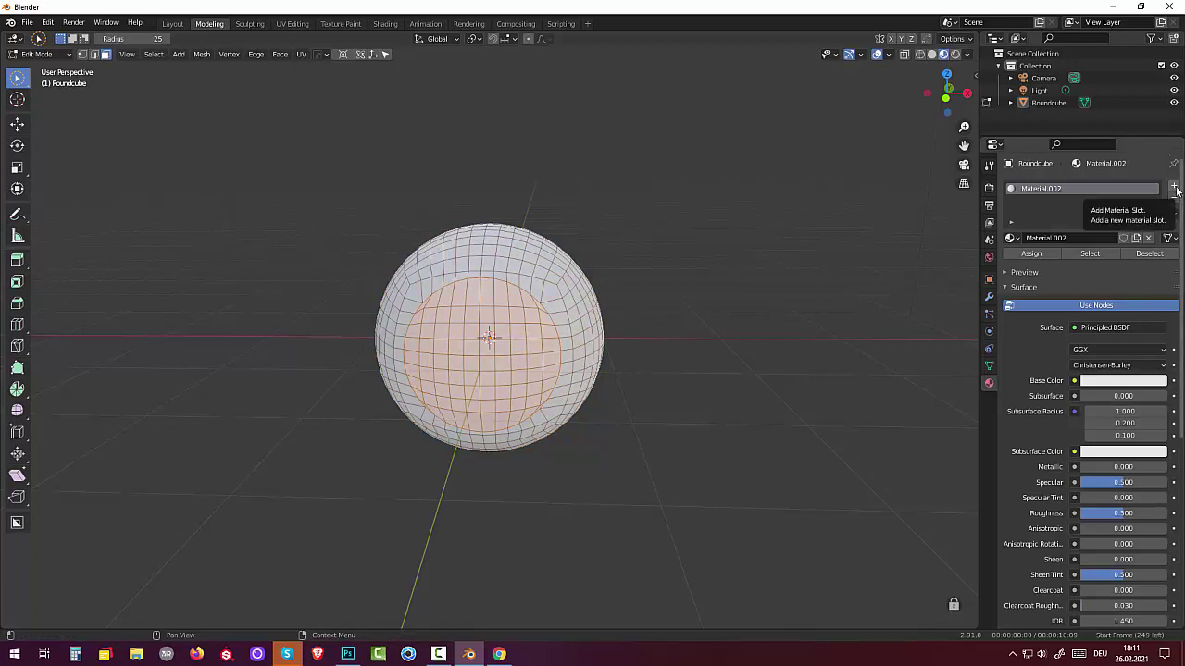
- Add a second slot with green Material.003 and assign it to the central disc
{"action": "left_click", "coordinate": [1175, 189]}
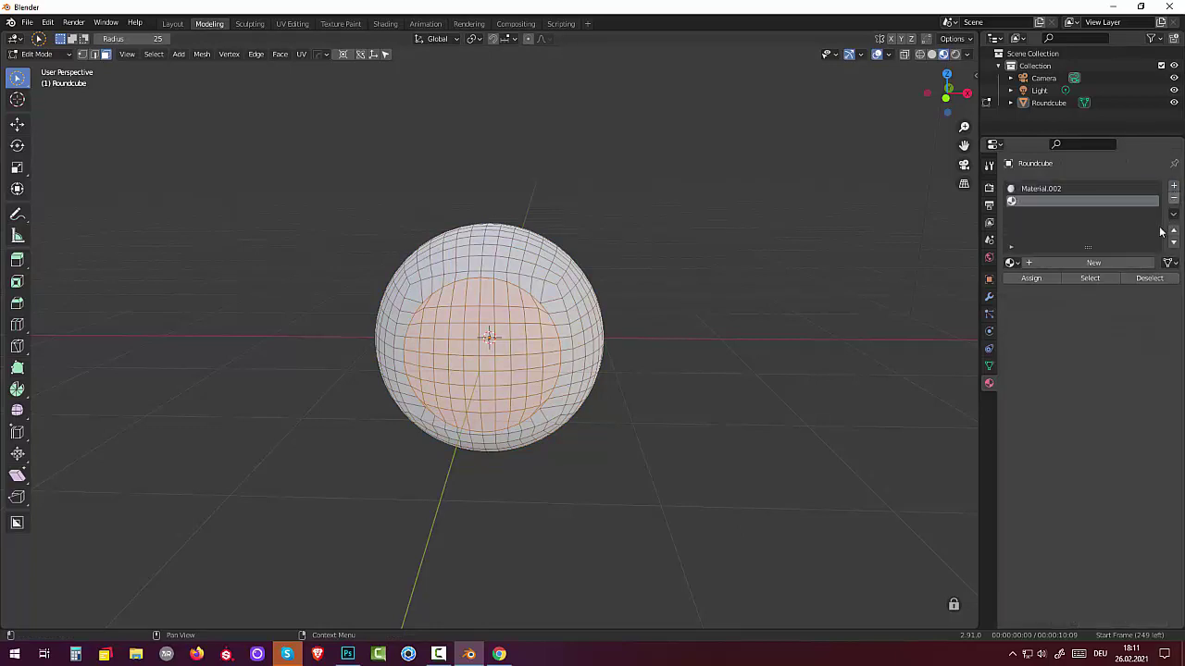
{"action": "left_click", "coordinate": [1088, 266]}
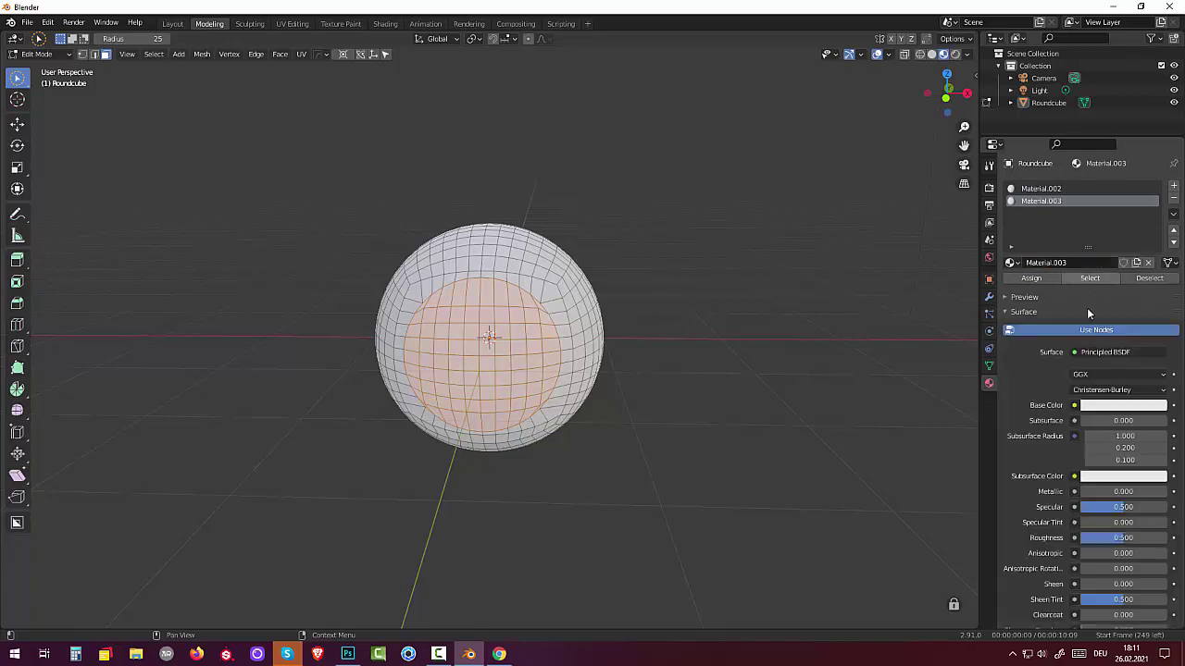
{"action": "left_click", "coordinate": [1112, 407]}
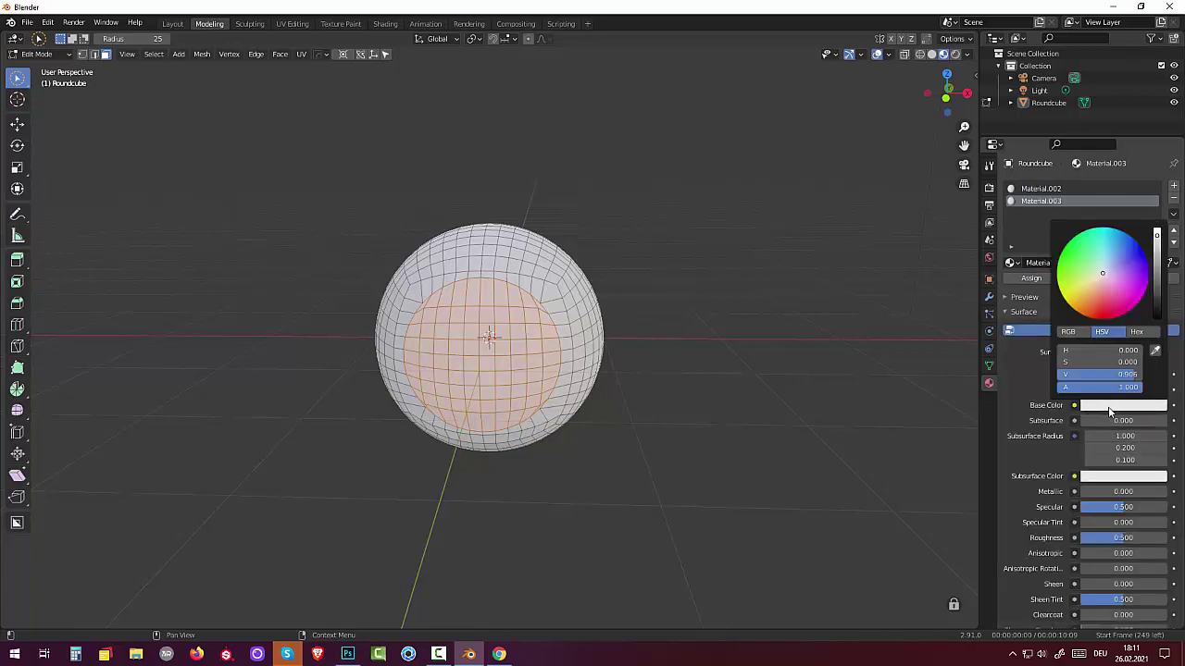
{"action": "left_click", "coordinate": [1070, 262]}
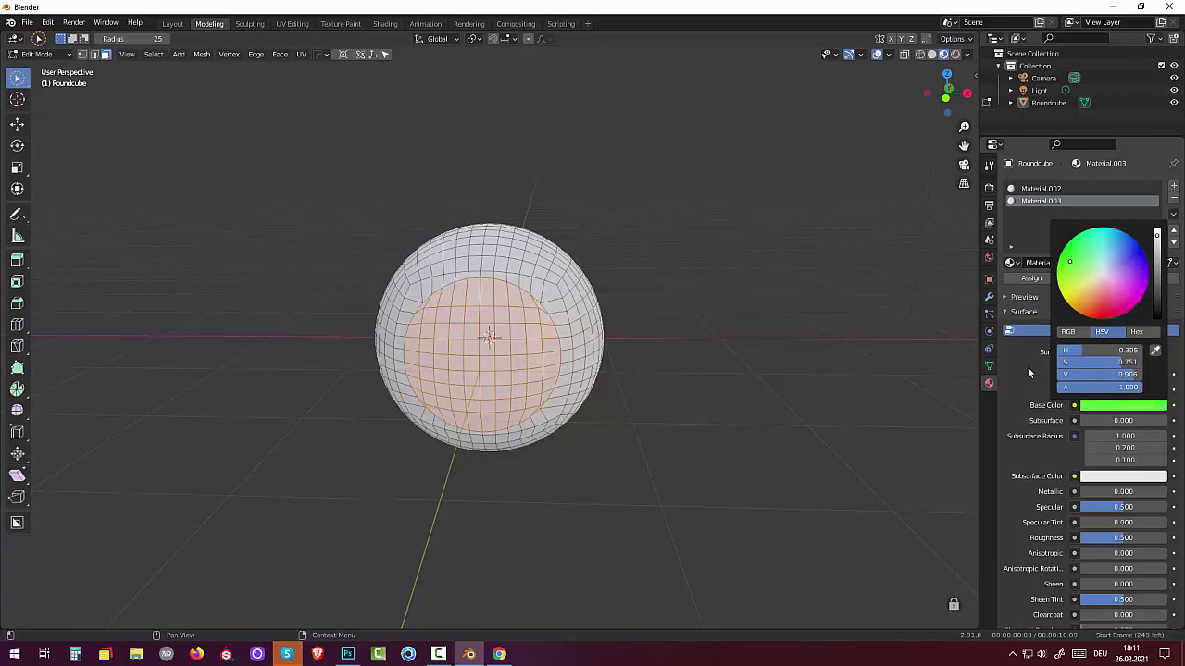
{"action": "left_click", "coordinate": [1032, 279]}
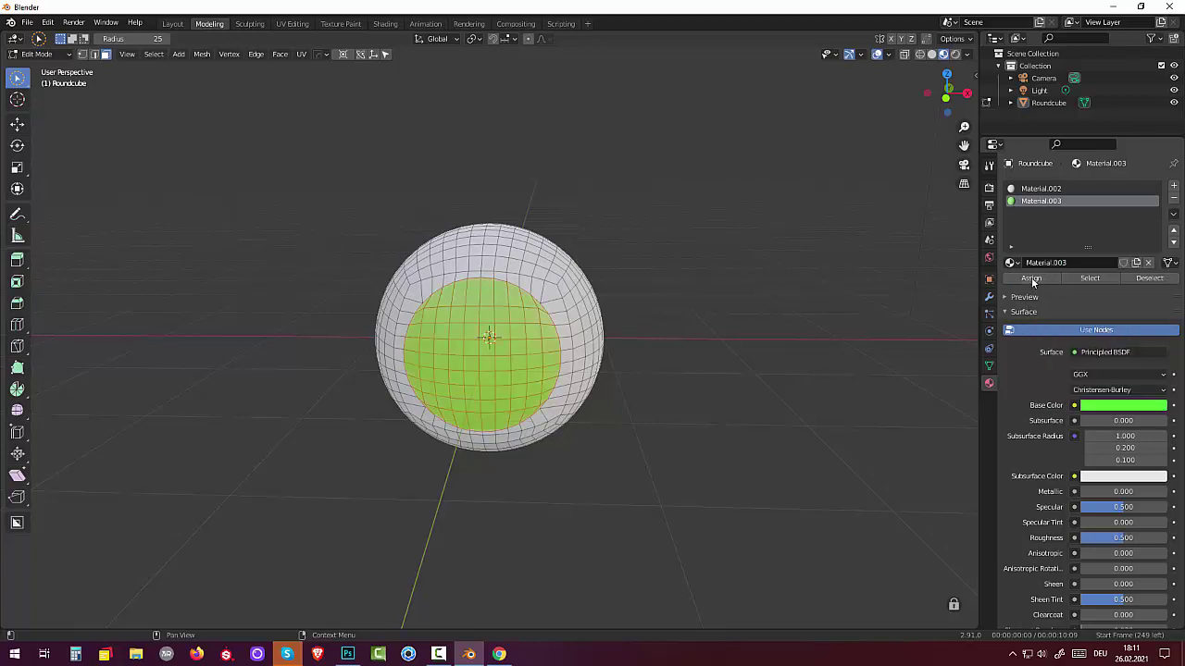
{"action": "key", "text": "c"}
{"action": "mouse_move", "coordinate": [632, 463]}
{"action": "middle_mouse_down"}
{"action": "mouse_move", "coordinate": [704, 370]}
{"action": "mouse_move", "coordinate": [735, 426]}
{"action": "mouse_move", "coordinate": [696, 424]}
{"action": "middle_mouse_up"}
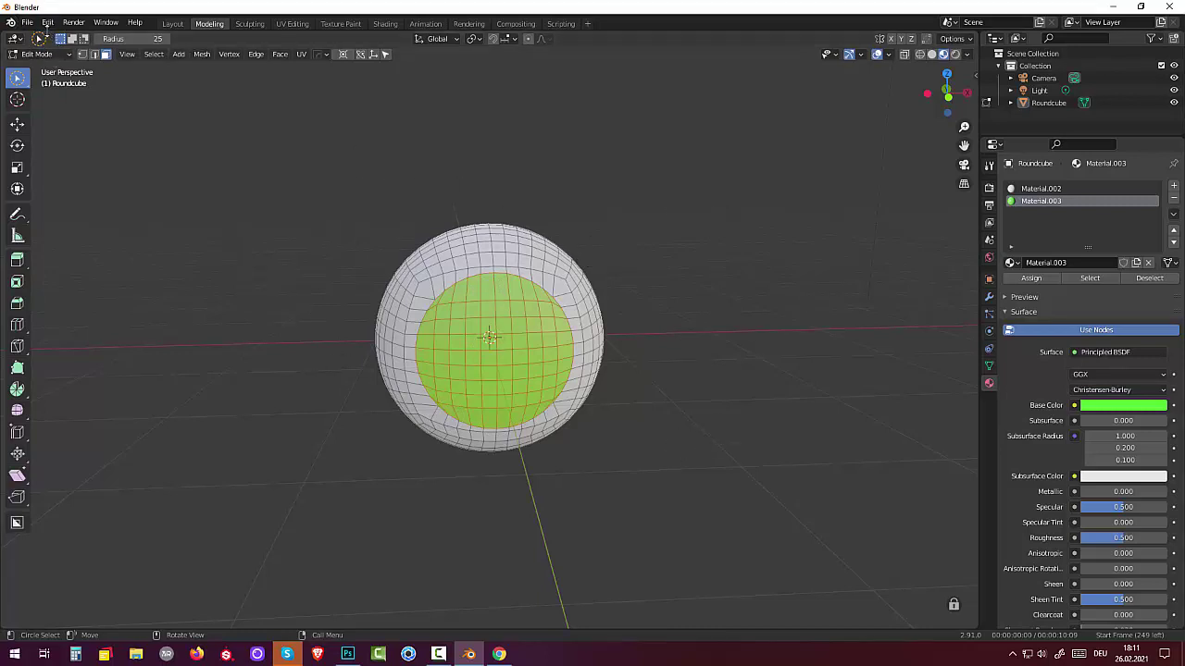
- Export the model as Wavefront OBJ, renaming glass.mtl.obj to newglass.obj
{"action": "left_click", "coordinate": [28, 23]}
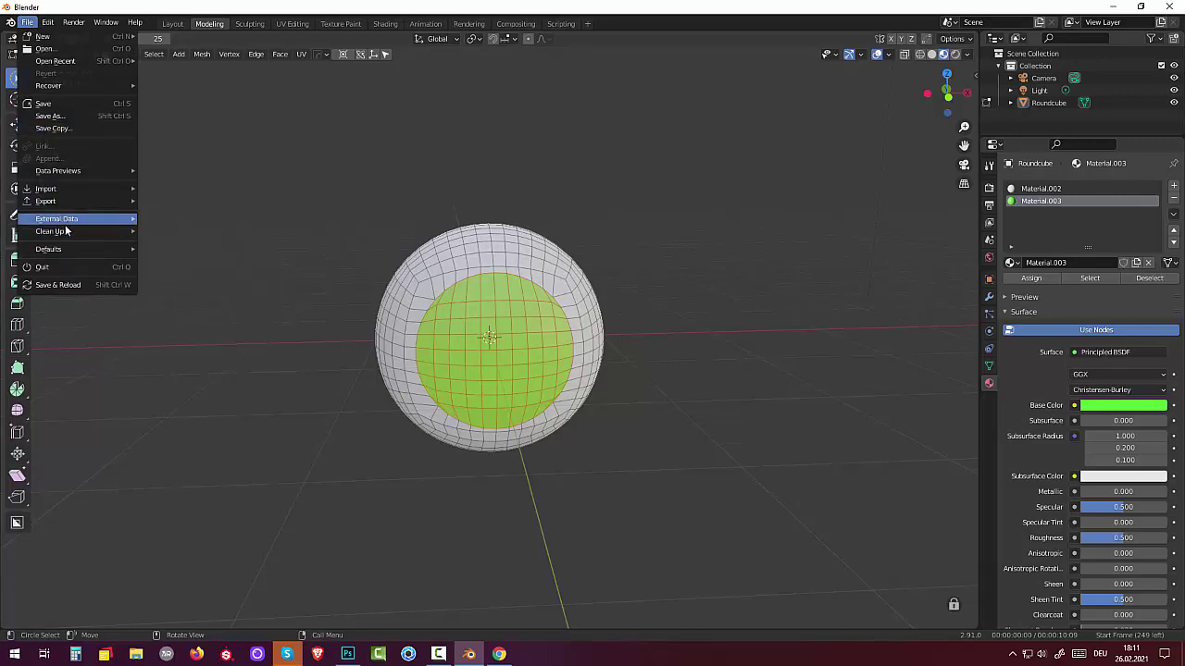
{"action": "mouse_move", "coordinate": [55, 201]}
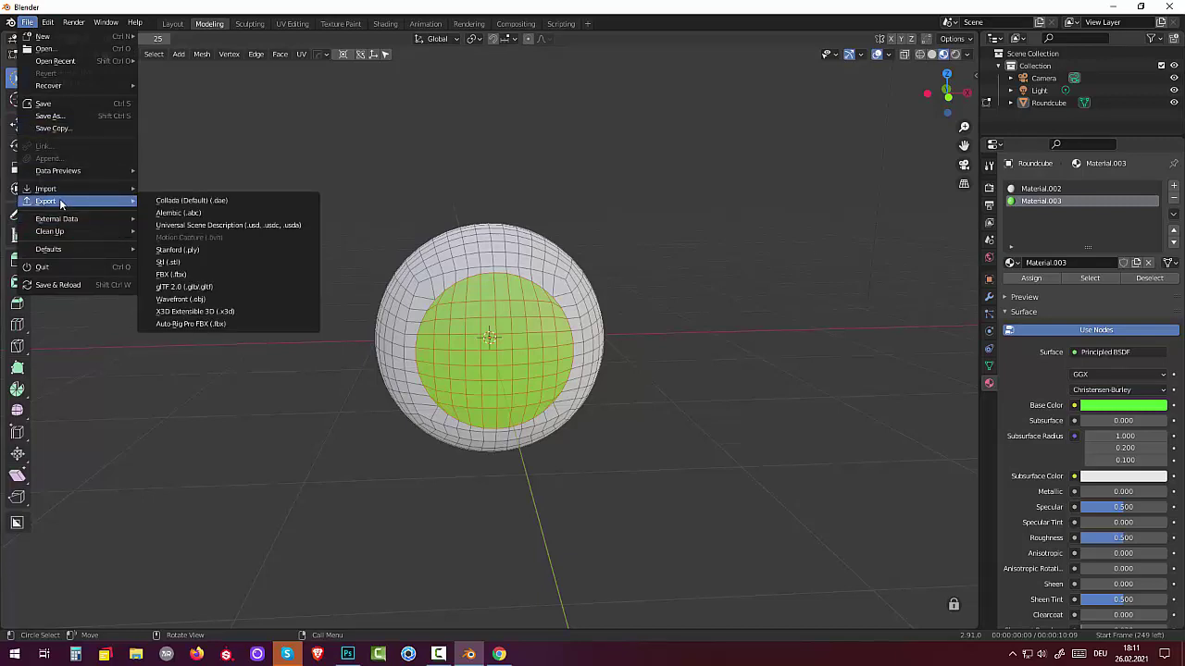
{"action": "left_click", "coordinate": [201, 300]}
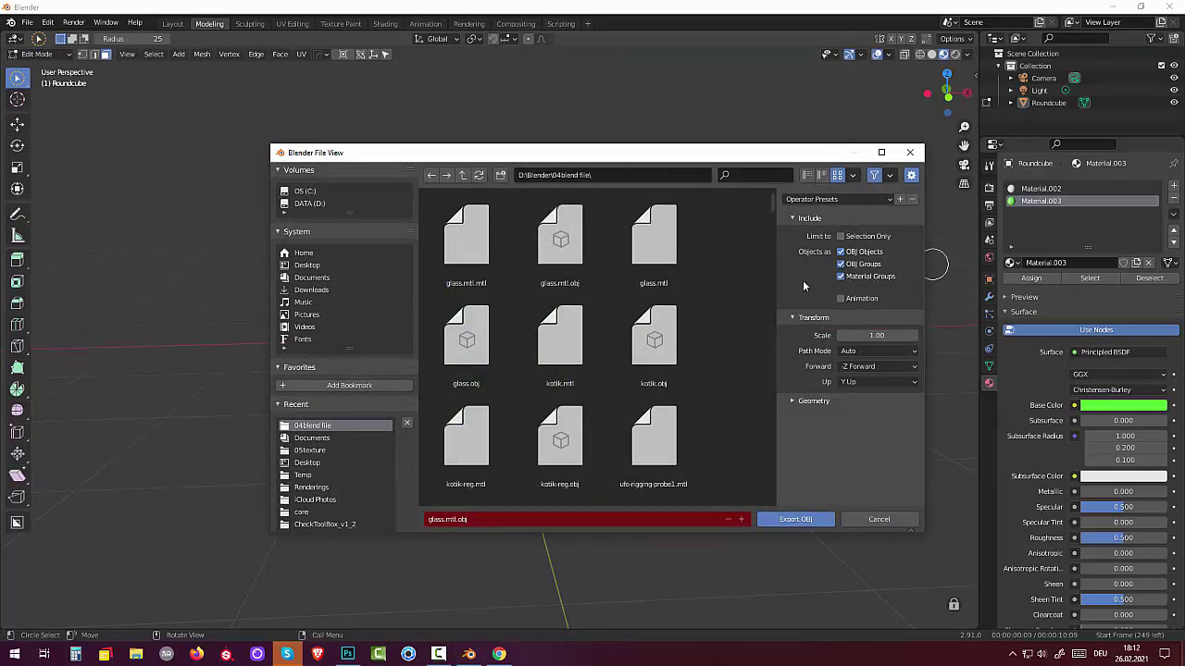
{"action": "left_click", "coordinate": [448, 519]}
{"action": "left_click", "coordinate": [455, 519]}
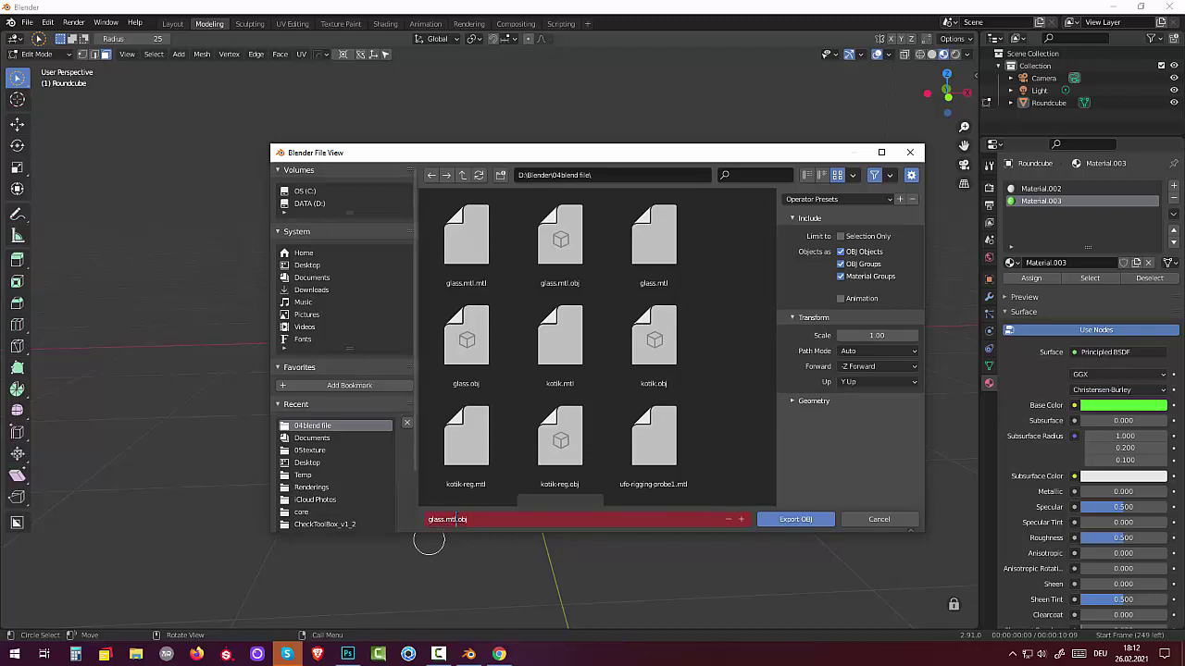
{"action": "left_click_drag", "start_coordinate": [455, 519], "coordinate": [410, 519]}
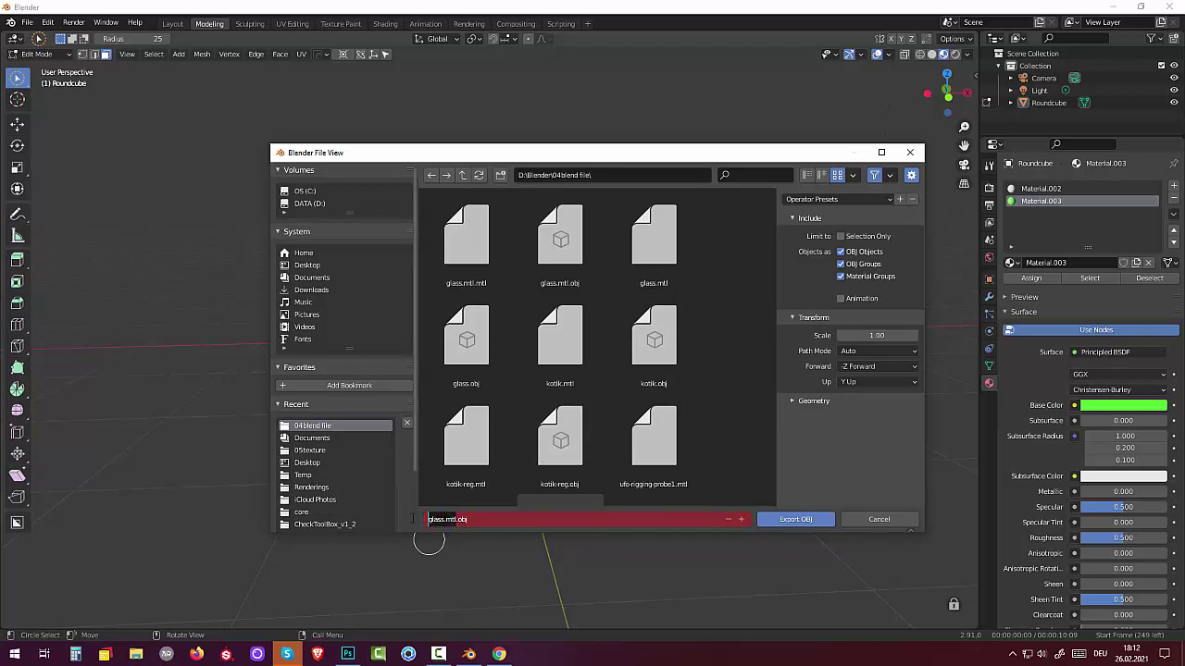
{"action": "type", "text": "newgl"}
{"action": "type", "text": "as"}
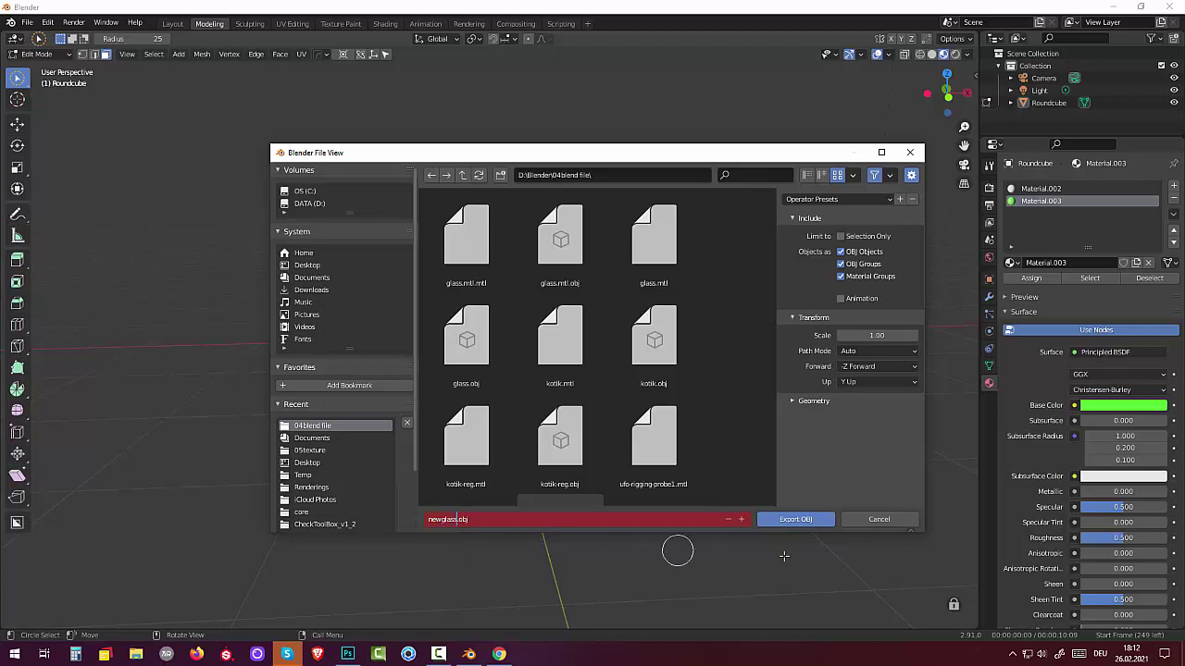
{"action": "left_click", "coordinate": [796, 519]}
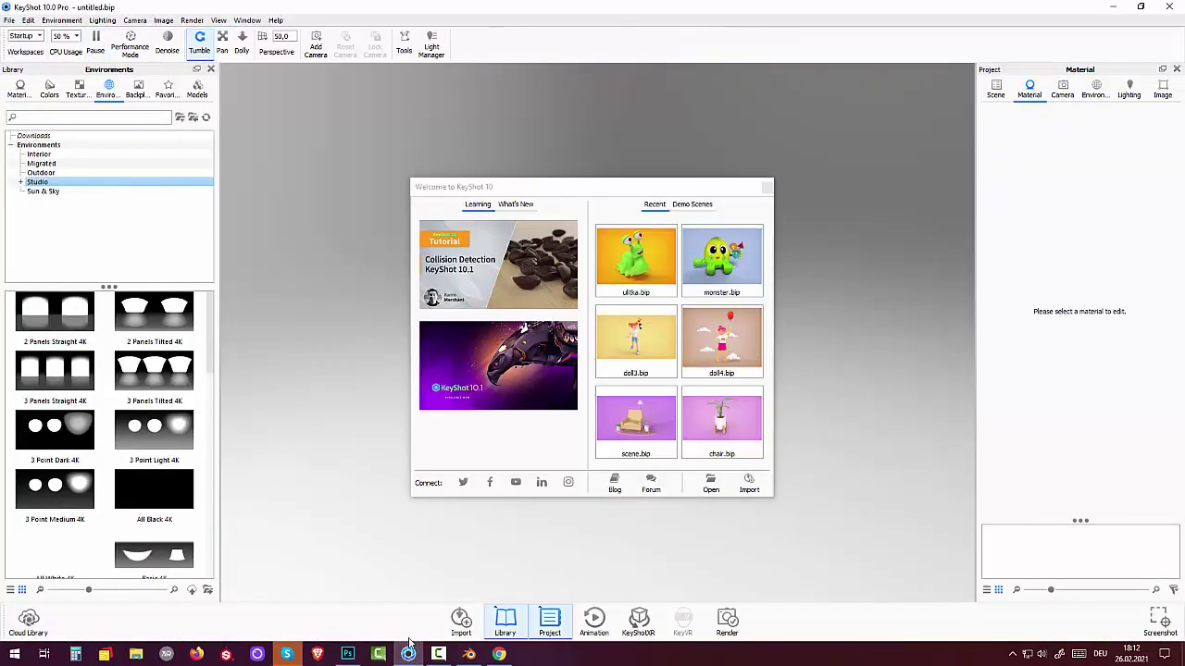
- Import newglass from the 04blend file folder into KeyShot
{"action": "left_click", "coordinate": [749, 486]}
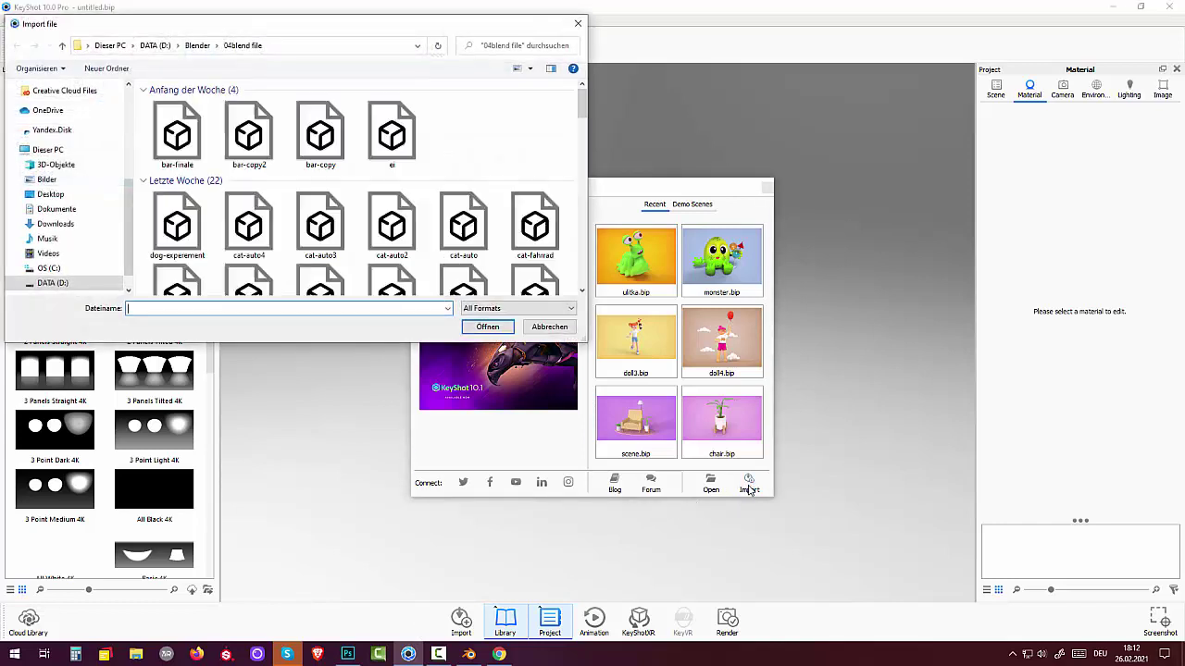
{"action": "left_click", "coordinate": [175, 137]}
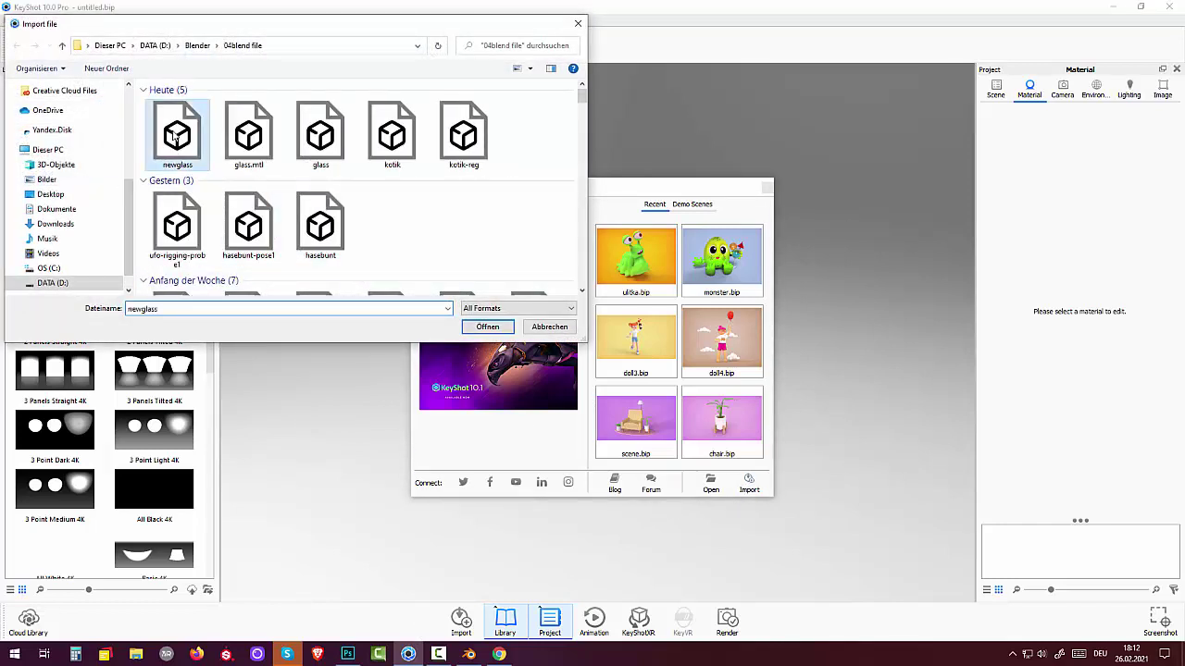
{"action": "left_click", "coordinate": [491, 332]}
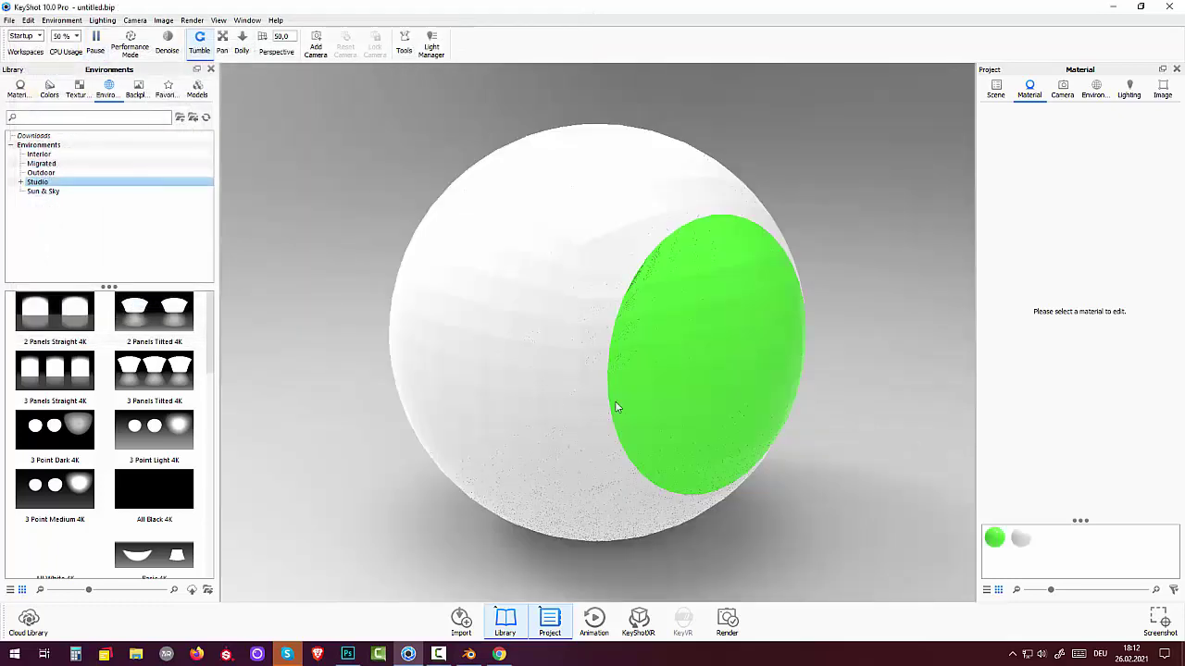
- Inspect the imported sphere in KeyShot, then close KeyShot without saving
{"action": "left_click_drag", "start_coordinate": [616, 405], "coordinate": [319, 425]}
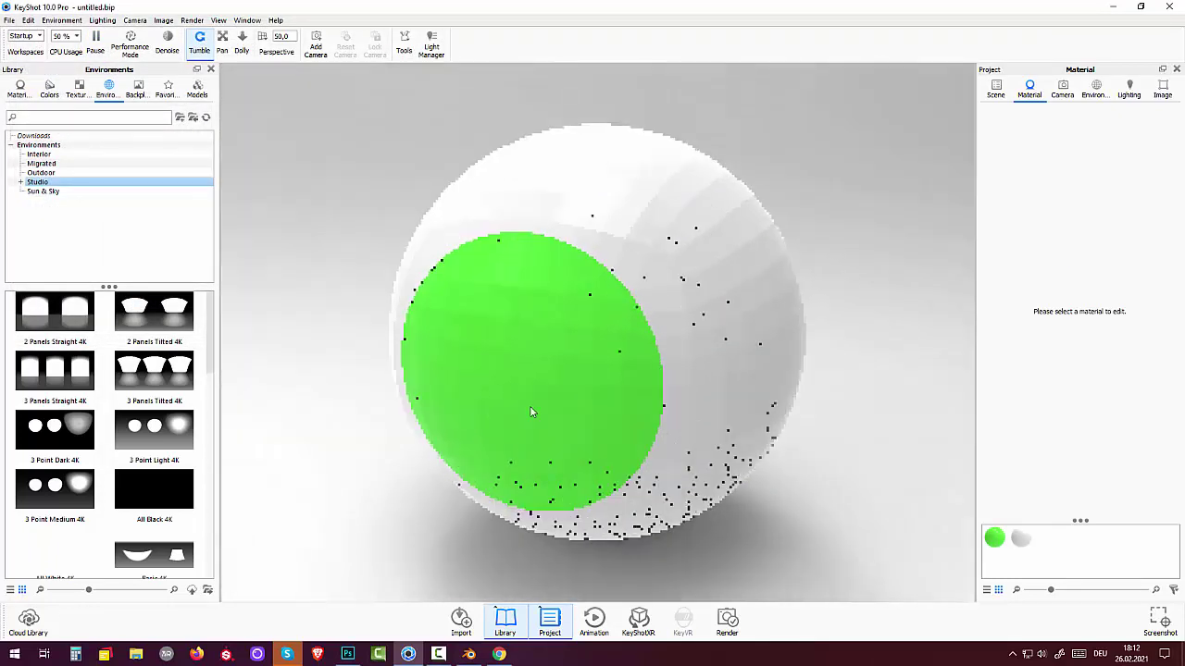
{"action": "mouse_move", "coordinate": [530, 405]}
{"action": "left_mouse_down"}
{"action": "mouse_move", "coordinate": [699, 396]}
{"action": "mouse_move", "coordinate": [661, 400]}
{"action": "left_mouse_up"}
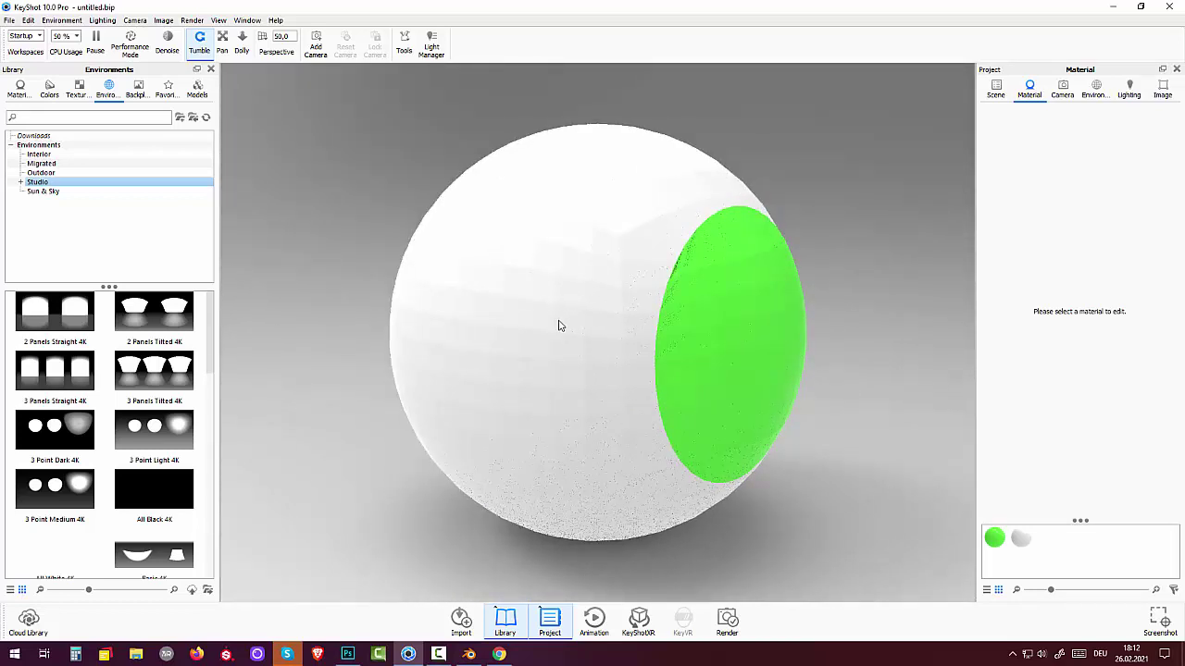
{"action": "left_click", "coordinate": [1179, 6]}
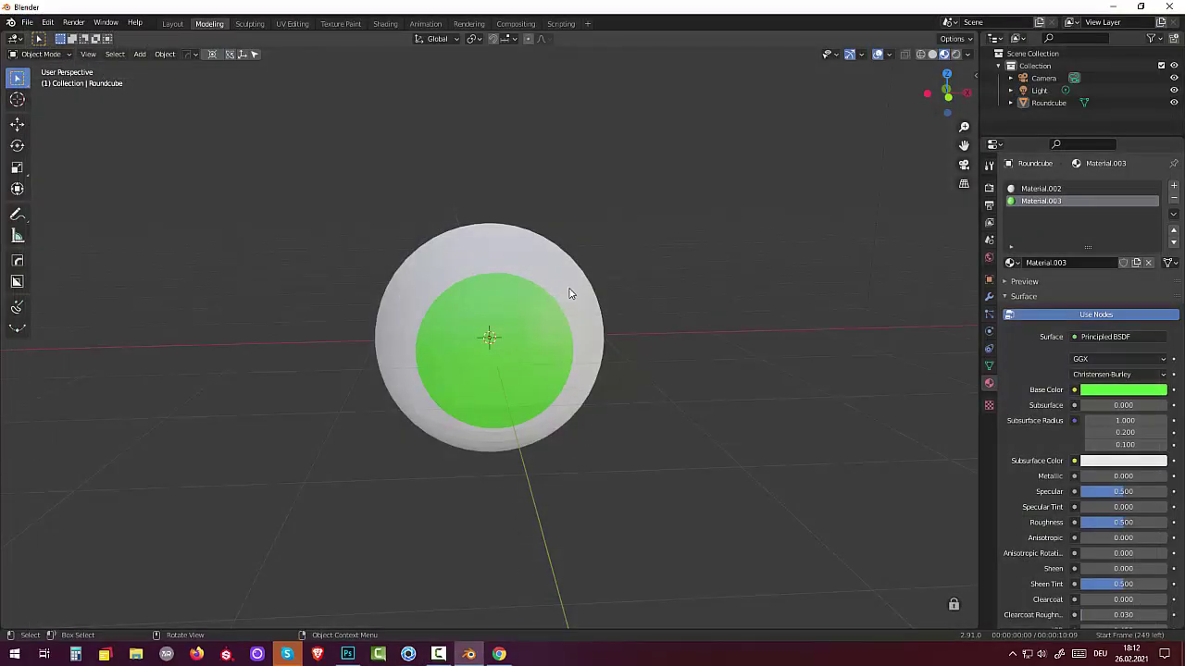
- Apply Shade Smooth to the Round Cube sphere in Blender
{"action": "middle_click_drag", "start_coordinate": [603, 338], "coordinate": [672, 351]}
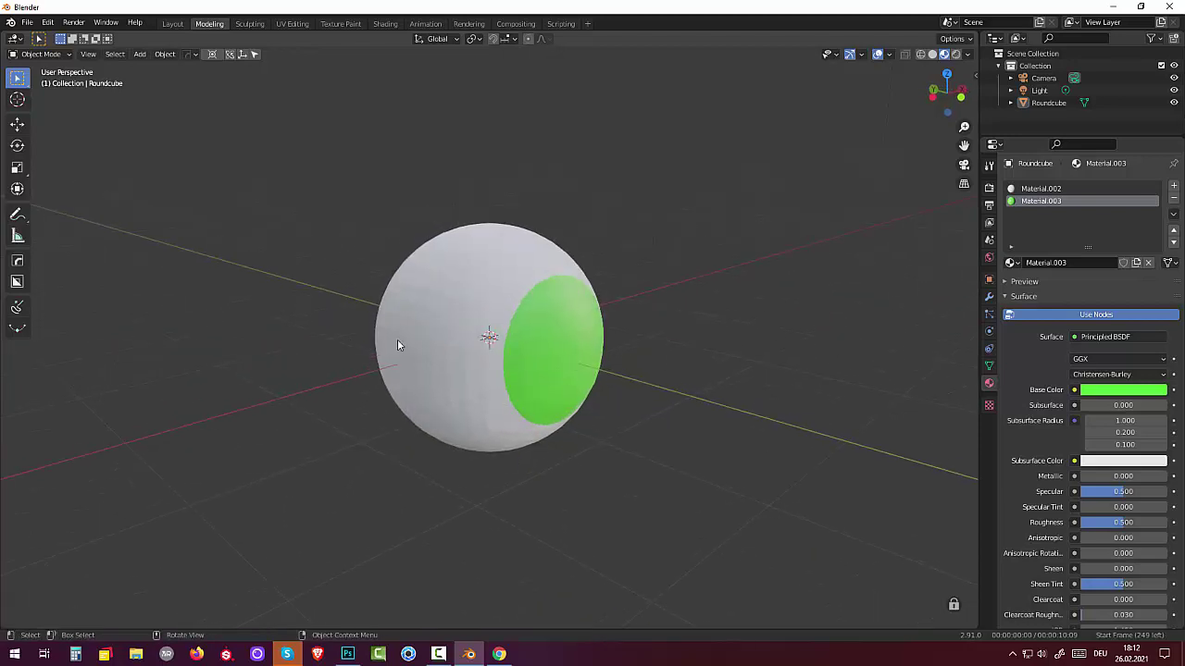
{"action": "right_click", "coordinate": [468, 328]}
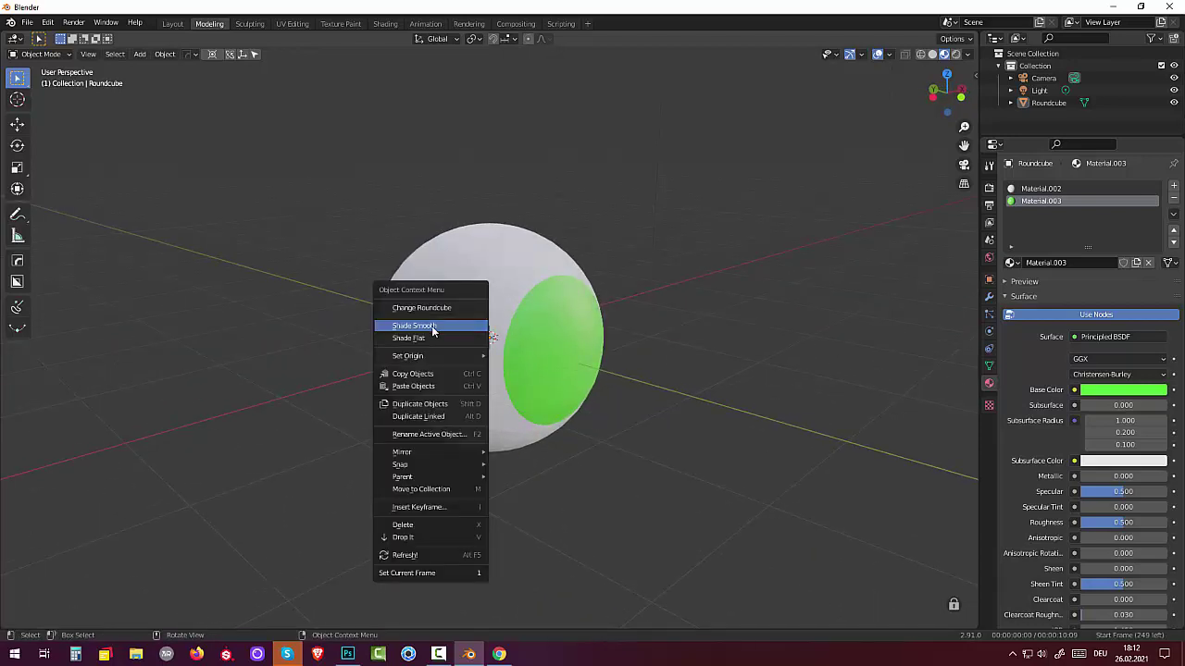
{"action": "left_click", "coordinate": [432, 328]}
{"action": "left_click", "coordinate": [439, 335]}
{"action": "right_click", "coordinate": [444, 342]}
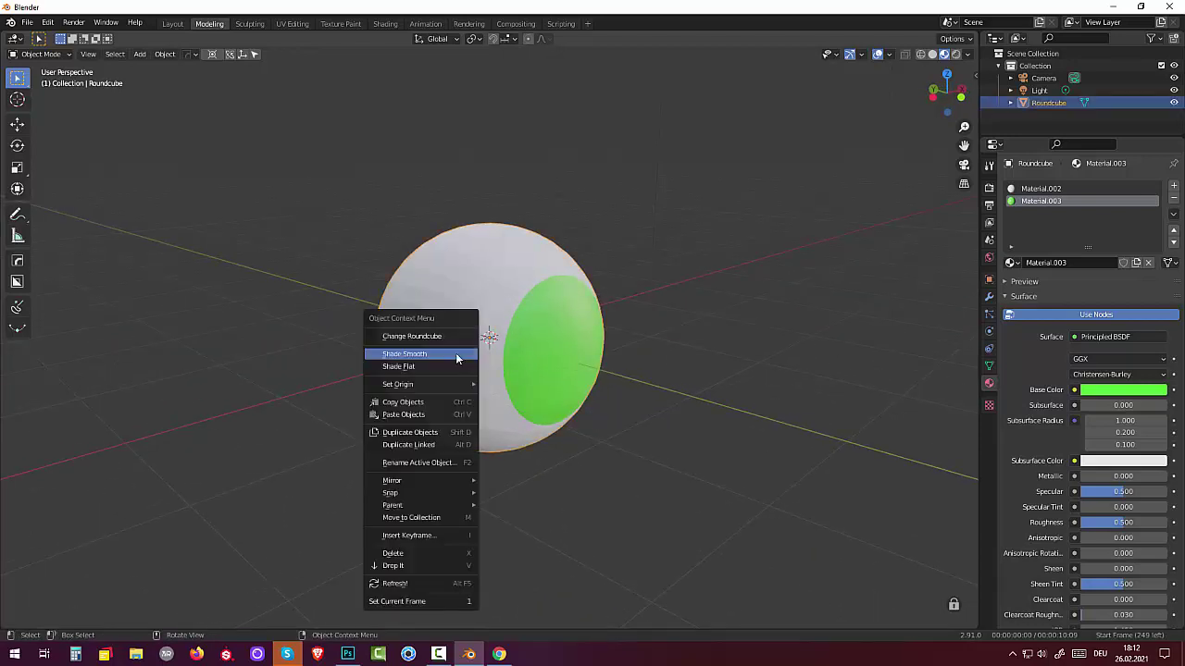
{"action": "left_click", "coordinate": [444, 355]}
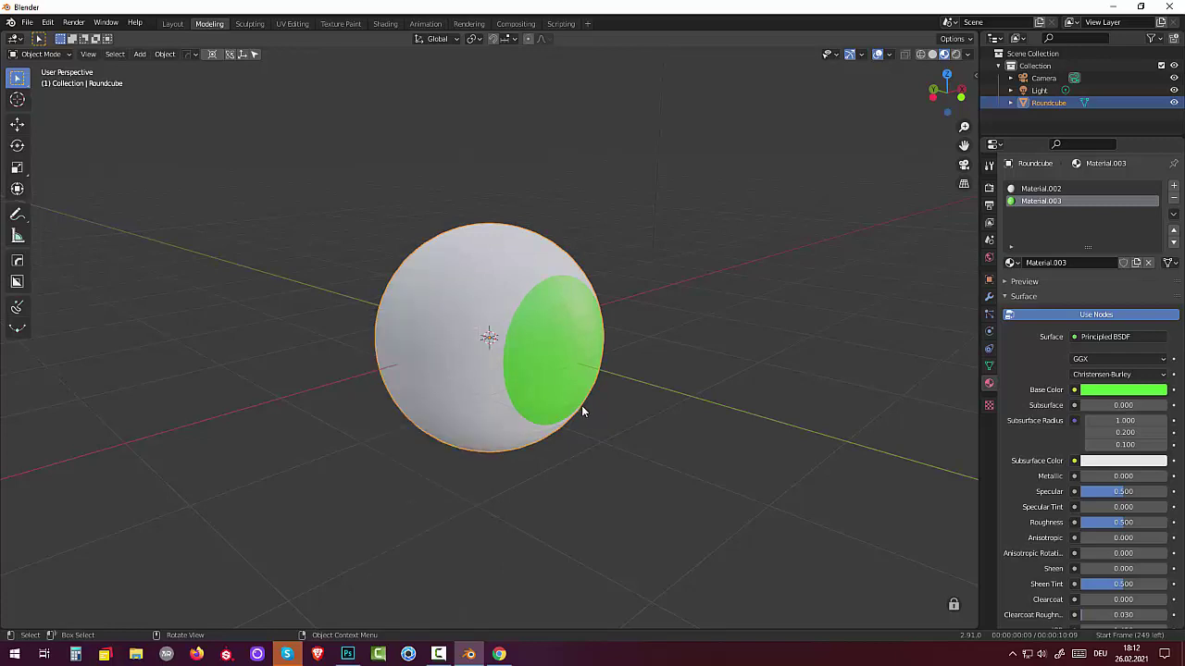
{"action": "mouse_move", "coordinate": [581, 405]}
{"action": "middle_mouse_down"}
{"action": "mouse_move", "coordinate": [453, 392]}
{"action": "mouse_move", "coordinate": [560, 346]}
{"action": "mouse_move", "coordinate": [558, 407]}
{"action": "mouse_move", "coordinate": [554, 393]}
{"action": "middle_mouse_up"}
- Re-export the smooth sphere as Wavefront OBJ, overwriting newglass.obj
{"action": "left_click", "coordinate": [27, 22]}
{"action": "mouse_move", "coordinate": [55, 201]}
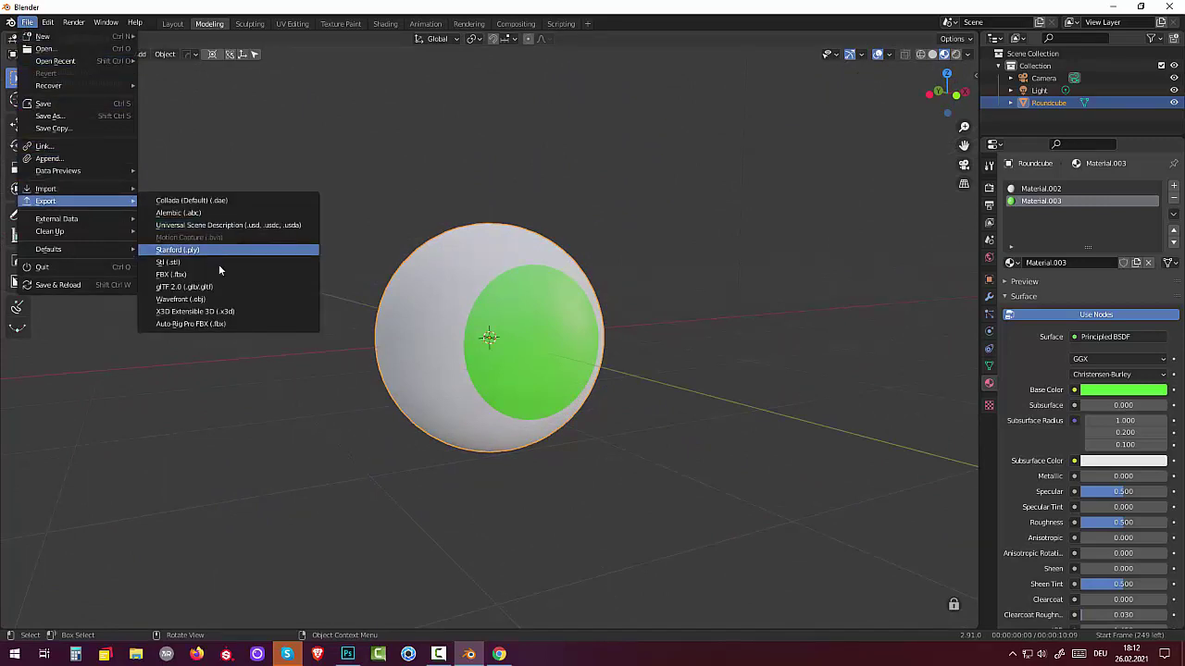
{"action": "left_click", "coordinate": [223, 298]}
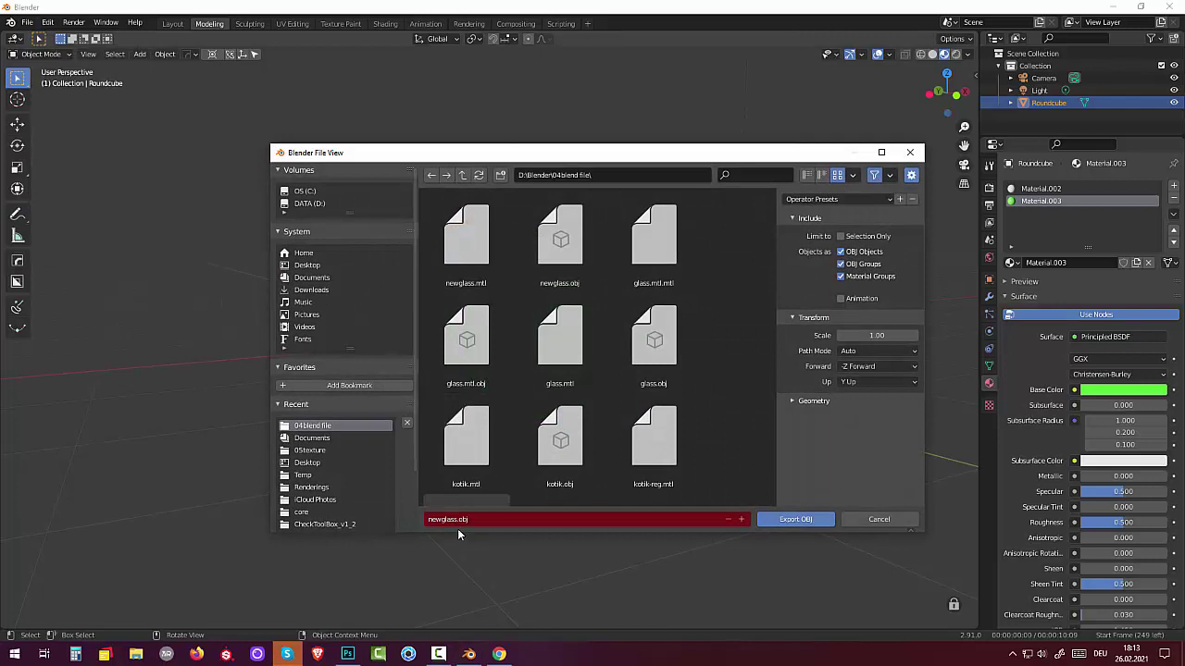
{"action": "left_click", "coordinate": [795, 519]}
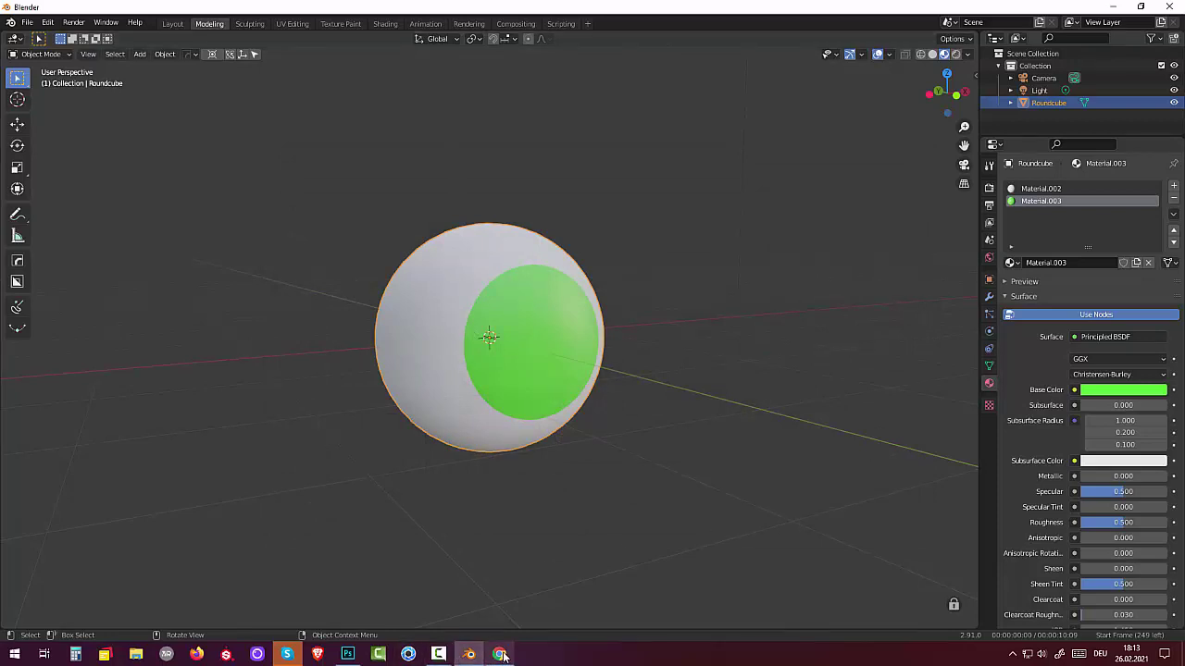
- Relaunch KeyShot from the taskbar to get its welcome window over an empty scene
{"action": "left_click", "coordinate": [414, 656]}
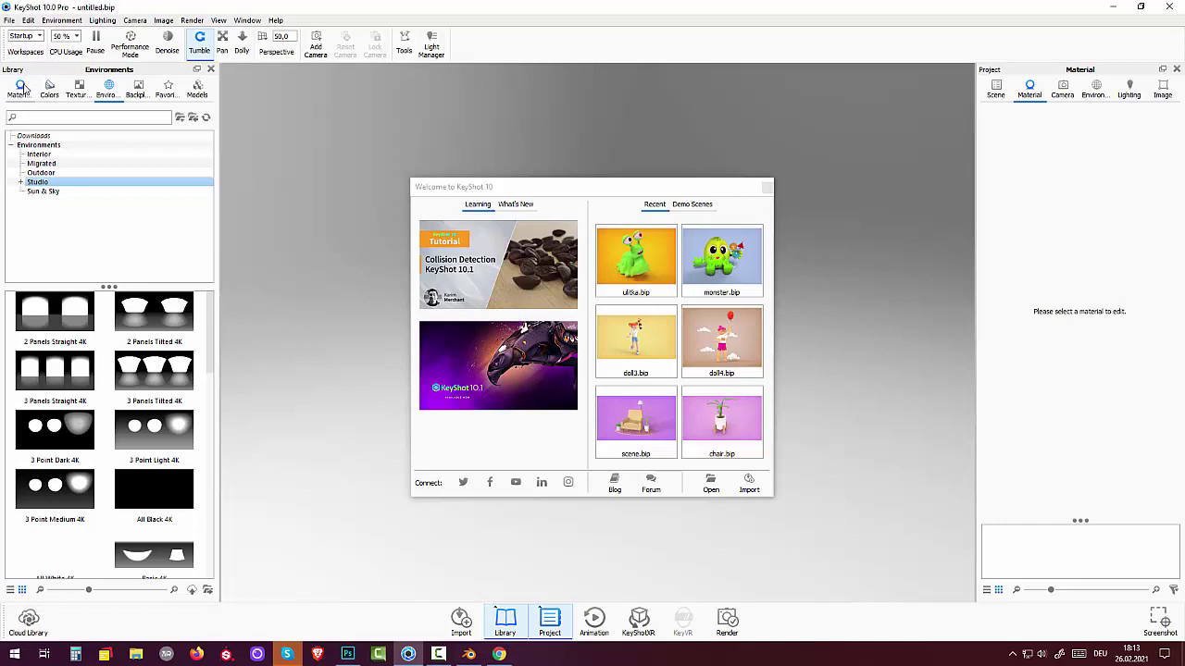
- Import the newglass model and turn the view so its green disc faces forward
{"action": "left_click", "coordinate": [9, 20]}
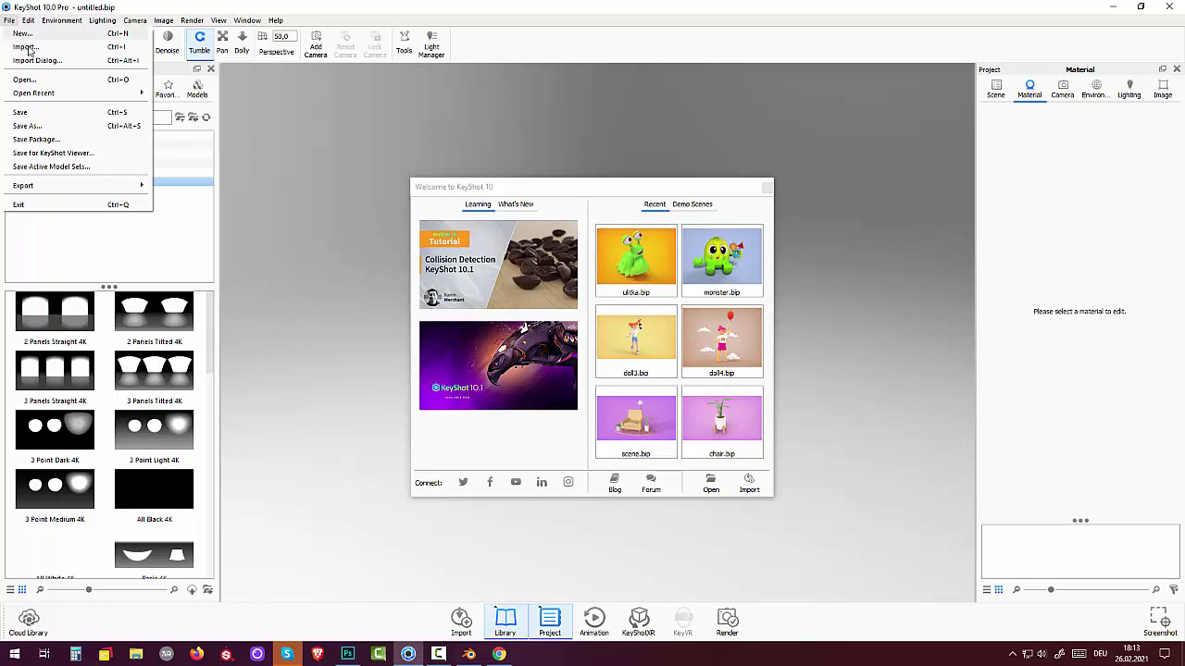
{"action": "left_click", "coordinate": [26, 47]}
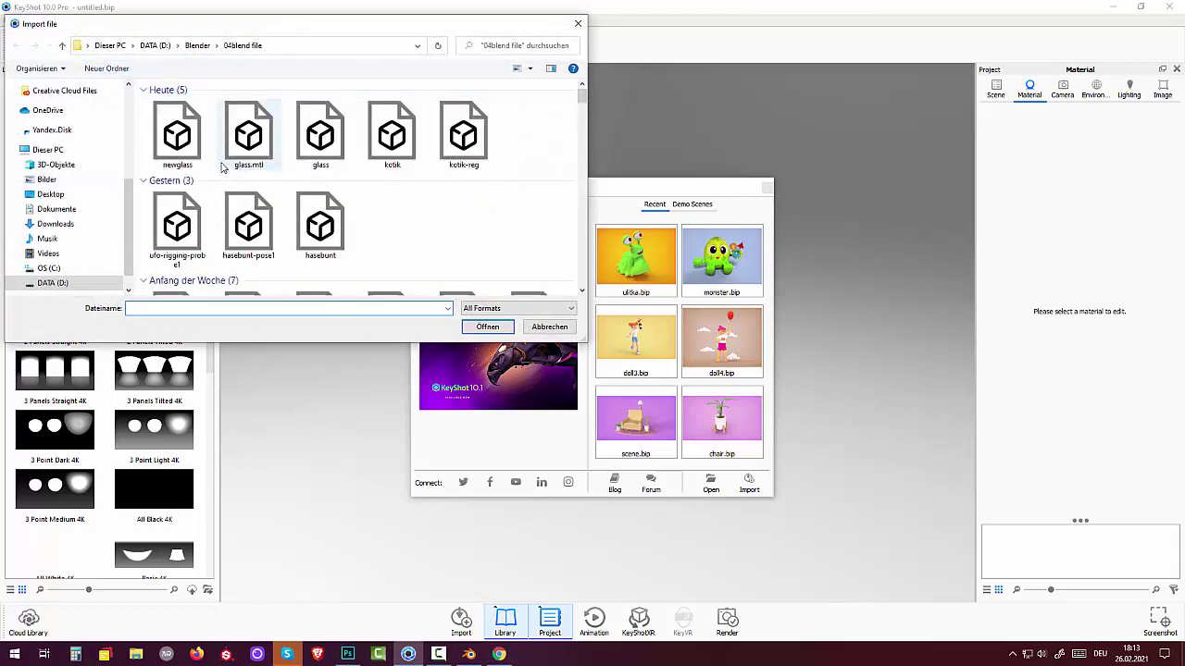
{"action": "left_click", "coordinate": [178, 137]}
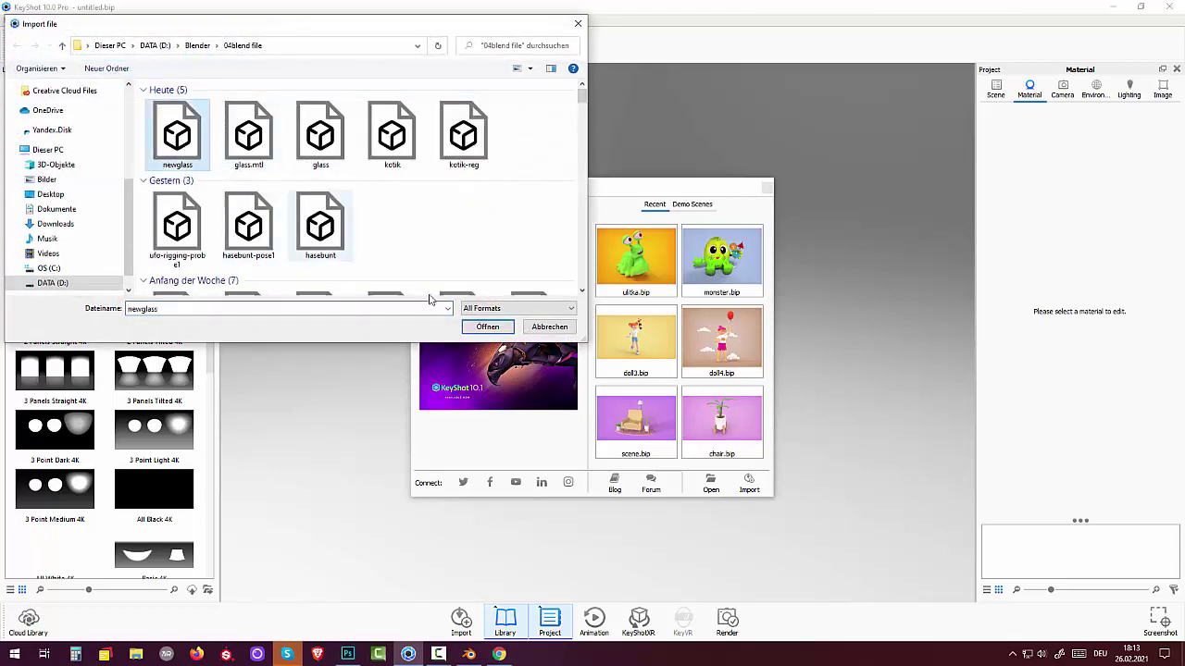
{"action": "left_click", "coordinate": [495, 330]}
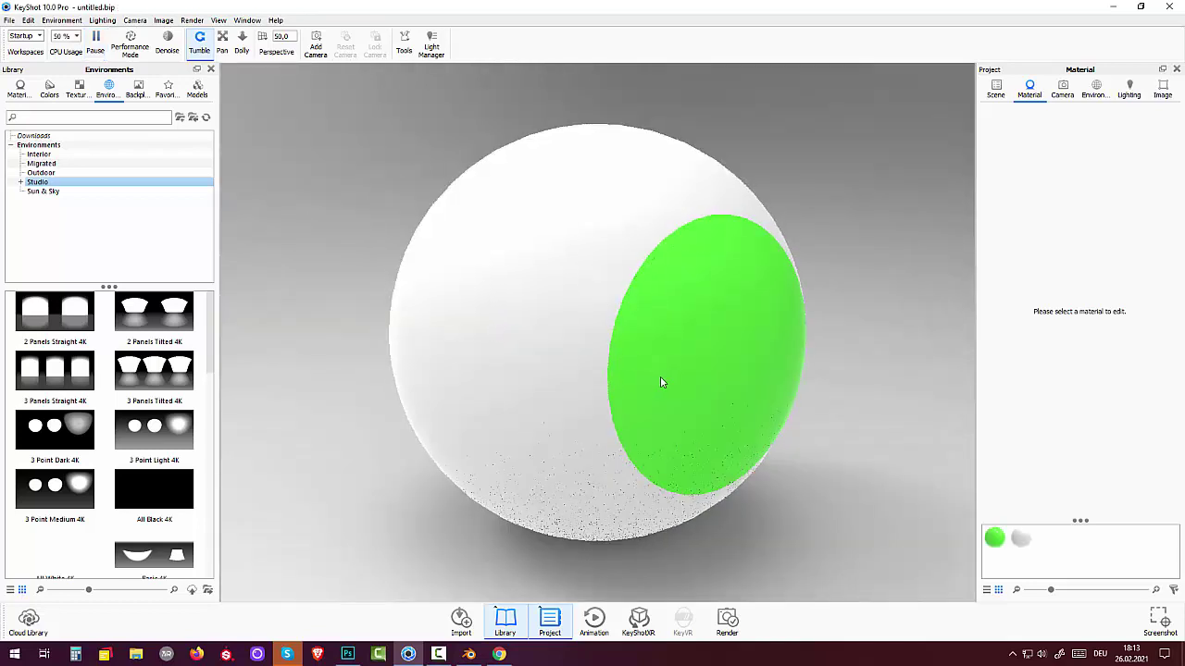
{"action": "mouse_move", "coordinate": [660, 382]}
{"action": "left_mouse_down"}
{"action": "mouse_move", "coordinate": [616, 355]}
{"action": "mouse_move", "coordinate": [587, 355]}
{"action": "left_mouse_up"}
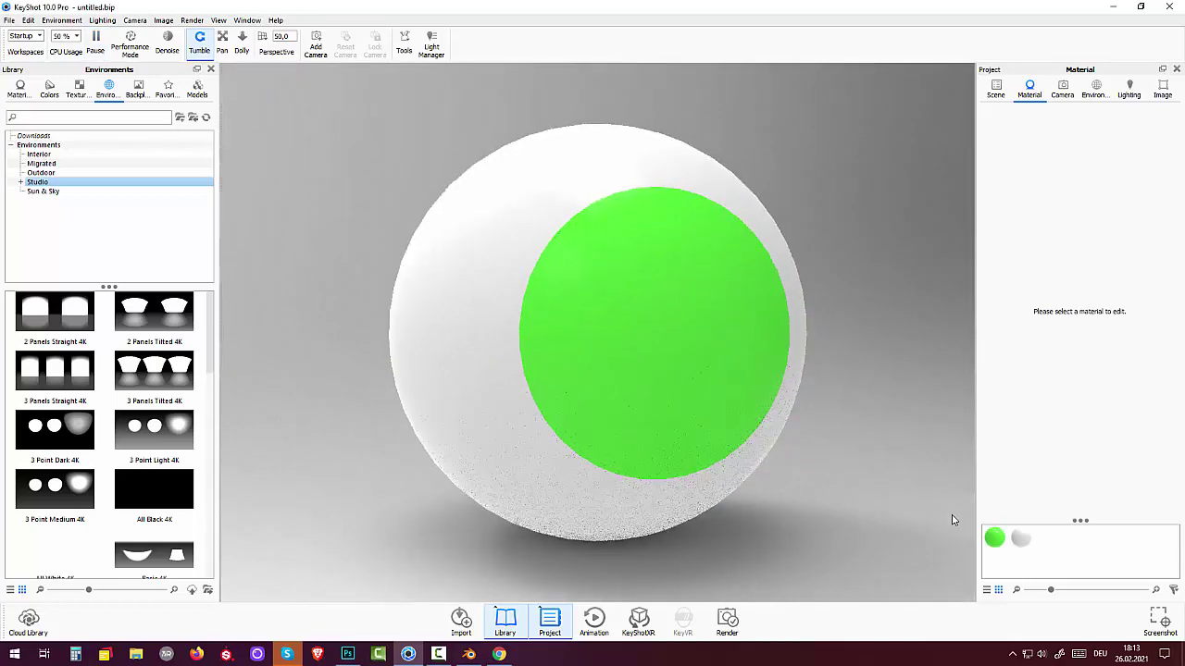
- Load katzenauge.png as the diffuse texture of the green eye material, Material.003
{"action": "left_click", "coordinate": [994, 539]}
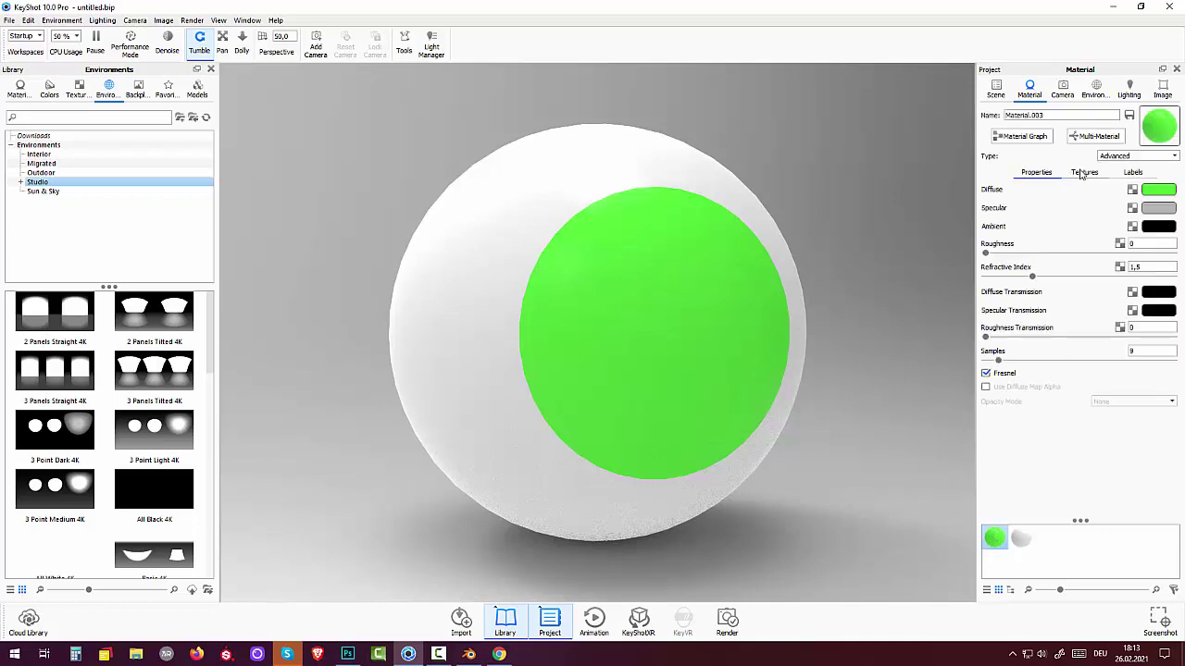
{"action": "left_click", "coordinate": [1081, 174]}
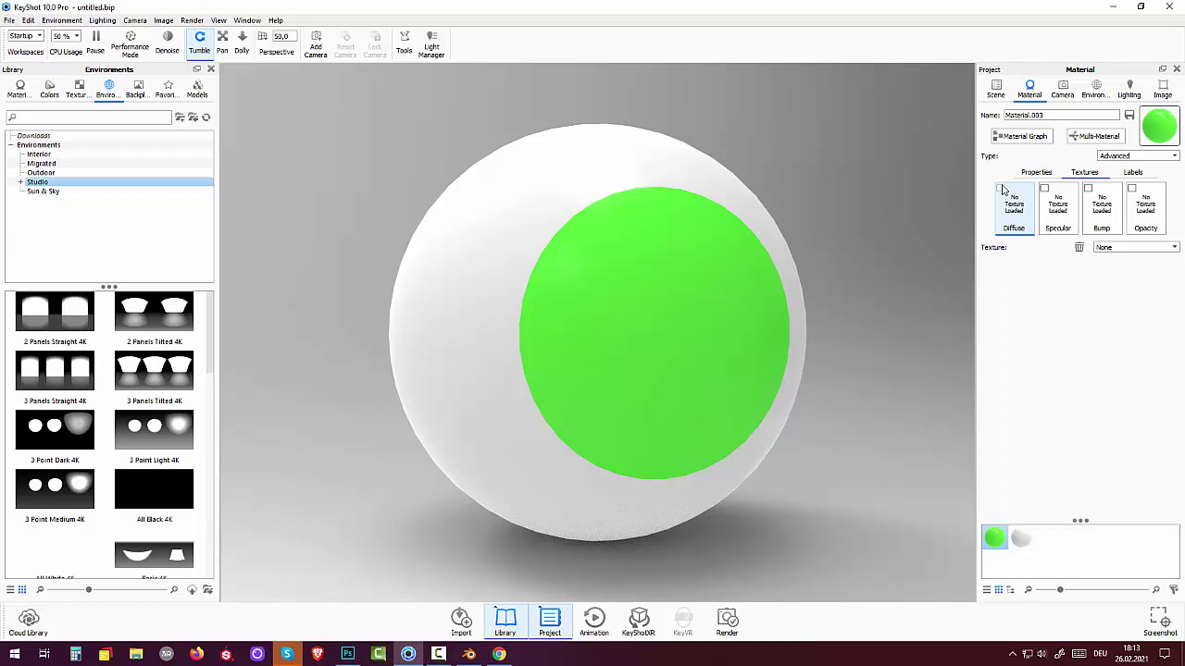
{"action": "left_click", "coordinate": [1002, 190]}
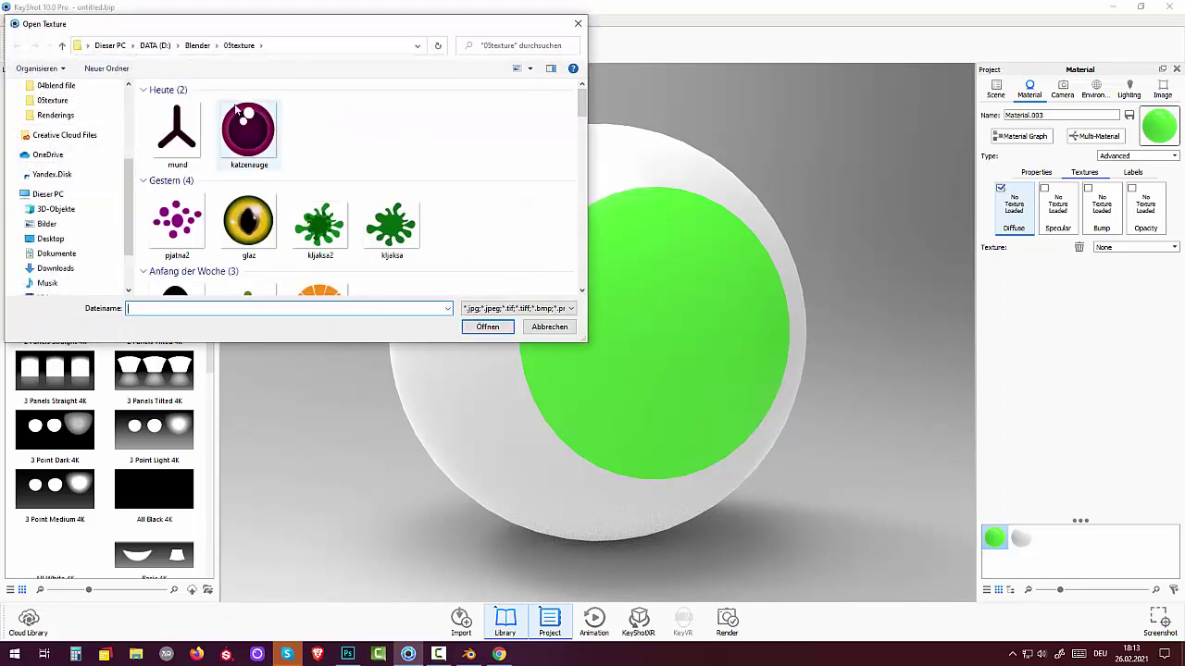
{"action": "left_click", "coordinate": [253, 130]}
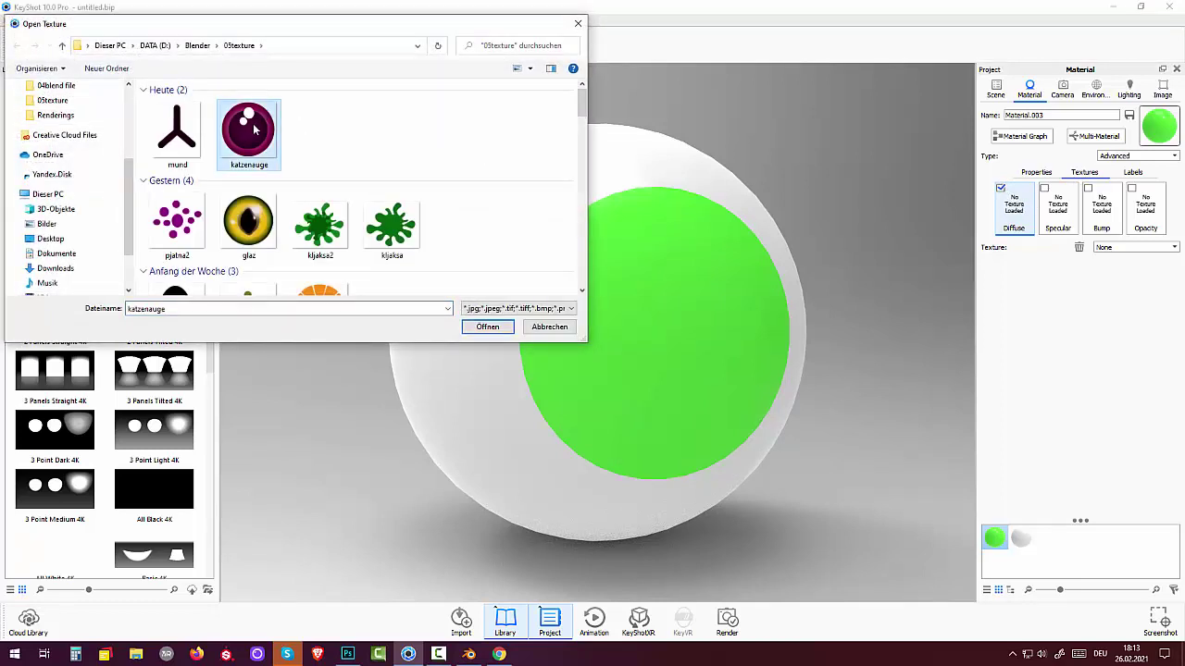
{"action": "left_click", "coordinate": [482, 327]}
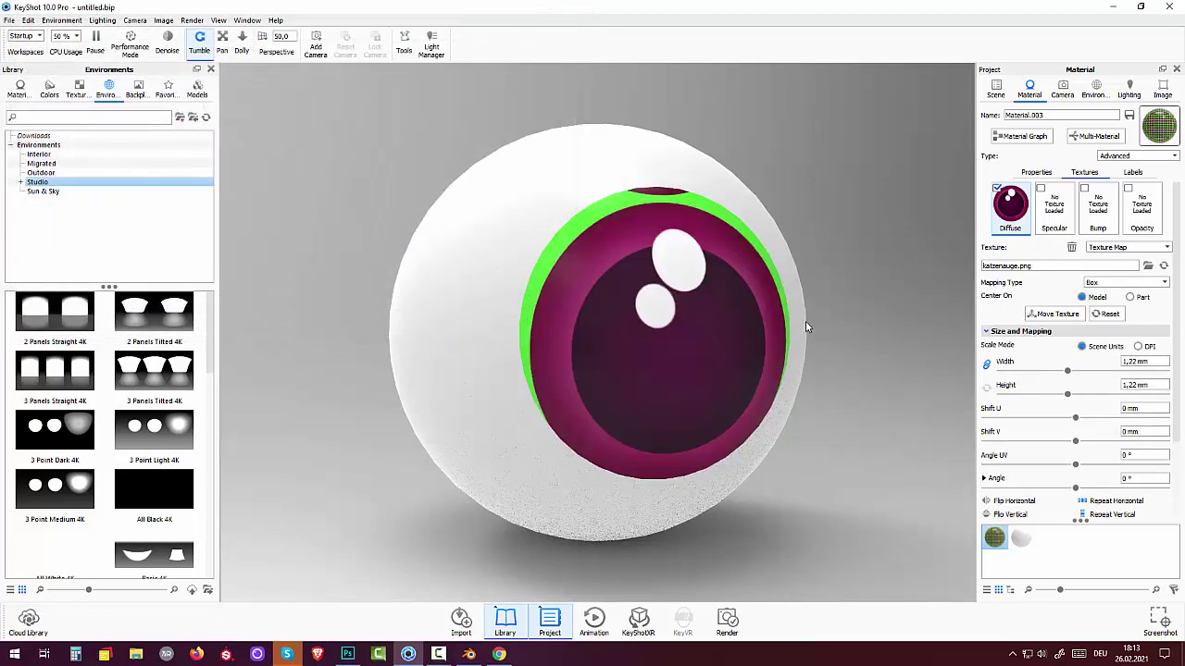
- Shift the cat-eye texture upward and enlarge it to 1.314 mm to cover the green disc
{"action": "left_click_drag", "start_coordinate": [806, 326], "coordinate": [725, 311]}
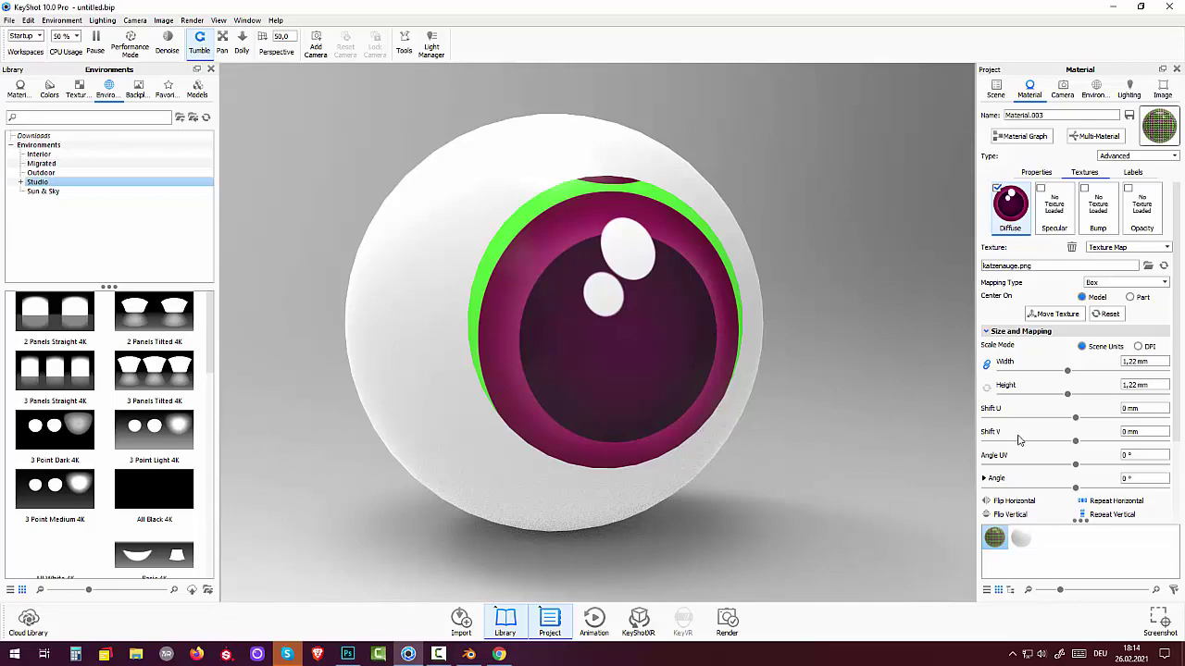
{"action": "left_click", "coordinate": [1054, 315]}
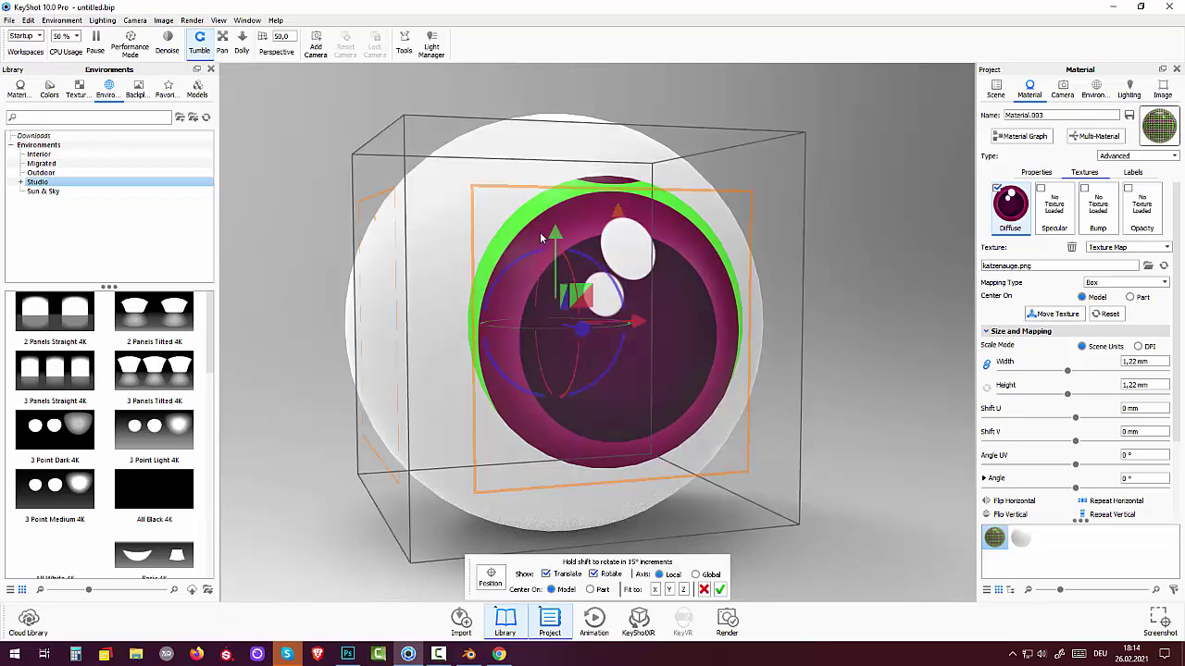
{"action": "left_click_drag", "start_coordinate": [541, 238], "coordinate": [544, 221]}
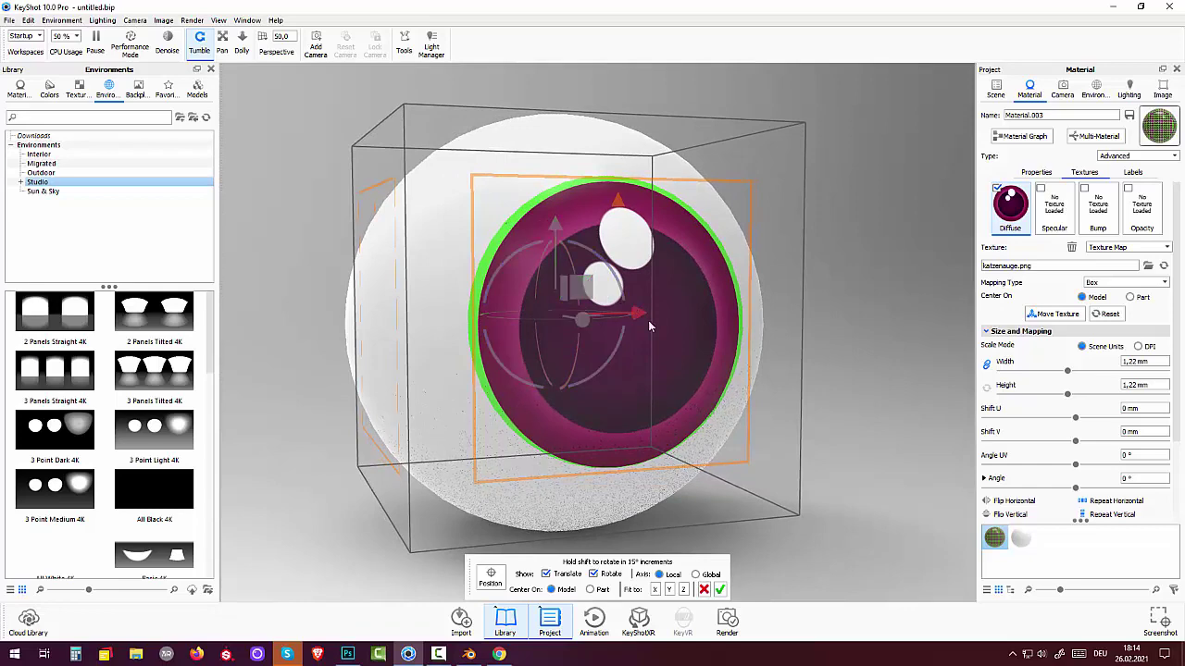
{"action": "left_click_drag", "start_coordinate": [1067, 372], "coordinate": [1073, 371]}
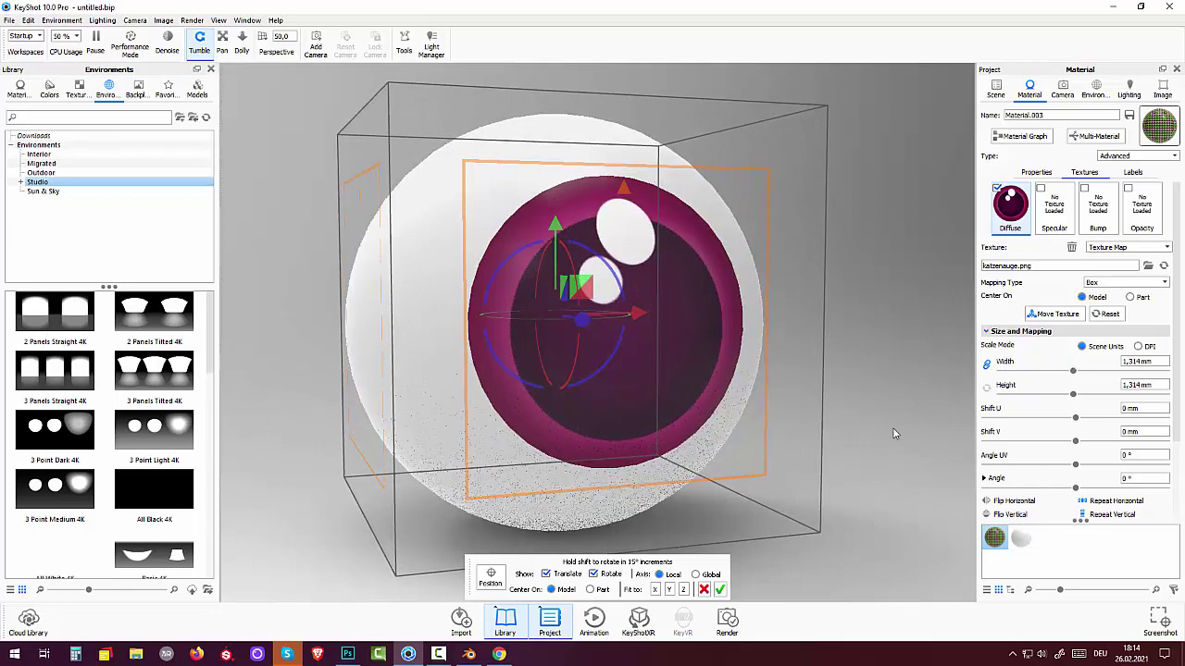
{"action": "left_click", "coordinate": [720, 590]}
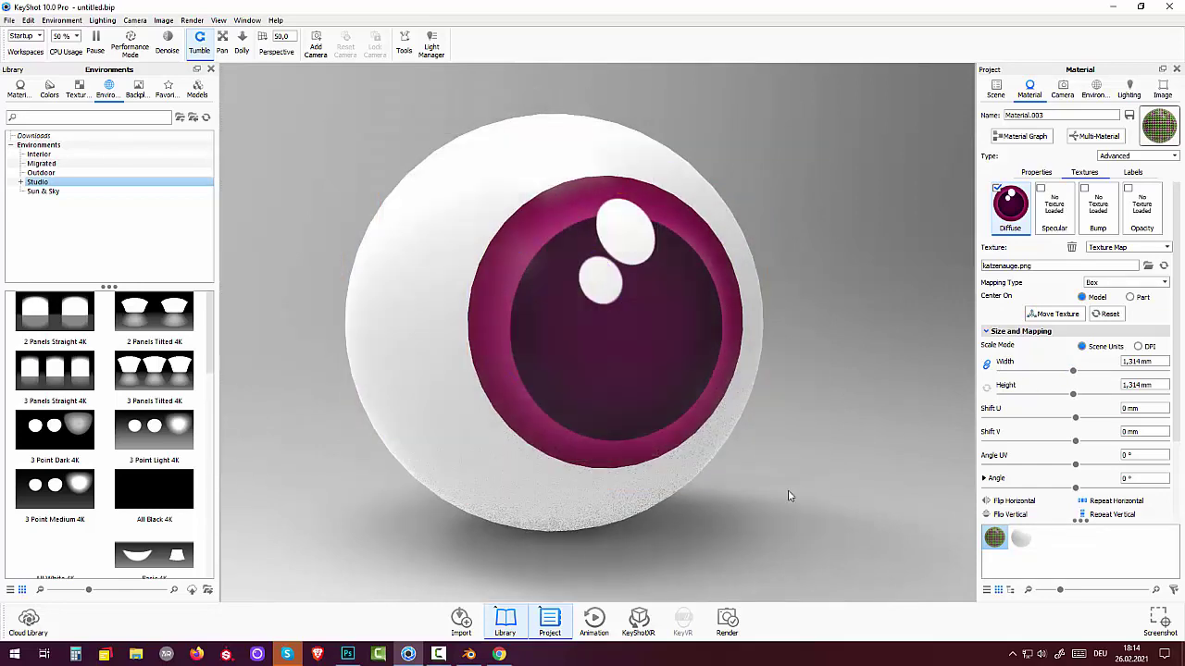
{"action": "mouse_move", "coordinate": [784, 464]}
{"action": "left_mouse_down"}
{"action": "mouse_move", "coordinate": [758, 210]}
{"action": "mouse_move", "coordinate": [828, 471]}
{"action": "mouse_move", "coordinate": [767, 494]}
{"action": "mouse_move", "coordinate": [913, 432]}
{"action": "mouse_move", "coordinate": [856, 212]}
{"action": "mouse_move", "coordinate": [827, 460]}
{"action": "mouse_move", "coordinate": [812, 454]}
{"action": "mouse_move", "coordinate": [814, 484]}
{"action": "mouse_move", "coordinate": [768, 471]}
{"action": "mouse_move", "coordinate": [883, 435]}
{"action": "mouse_move", "coordinate": [792, 460]}
{"action": "left_mouse_up"}
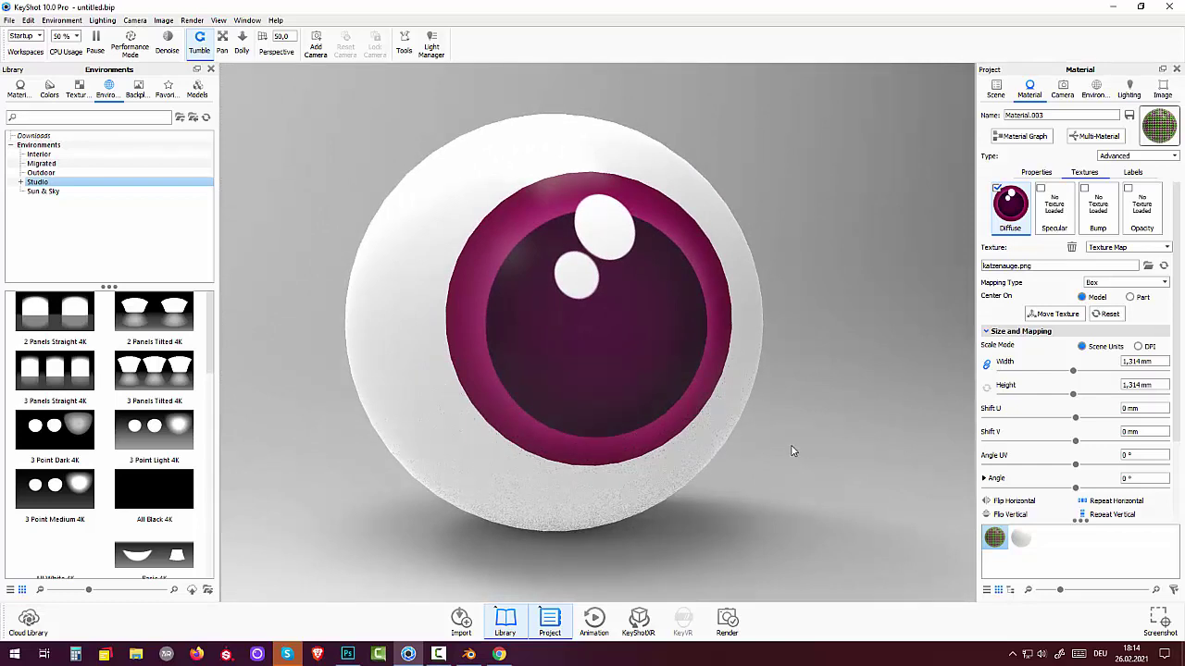
- Set the environment background to a solid teal colour, RGB 60,174,185 (#3CAEB9)
{"action": "left_click", "coordinate": [1099, 90]}
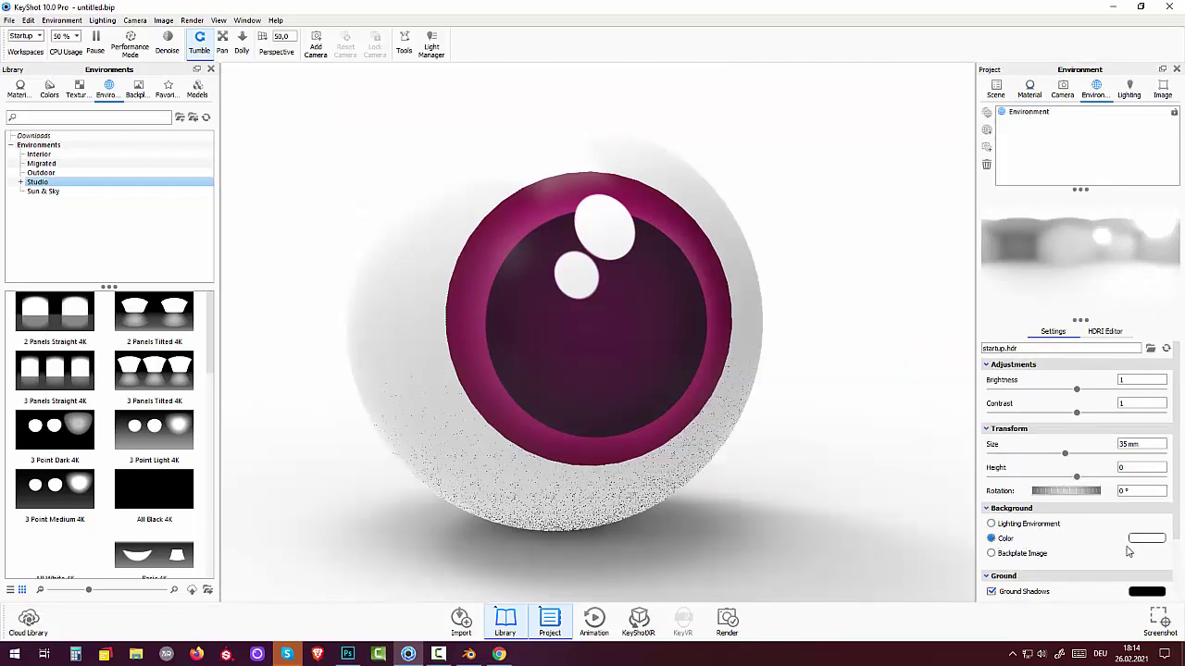
{"action": "left_click", "coordinate": [1146, 538]}
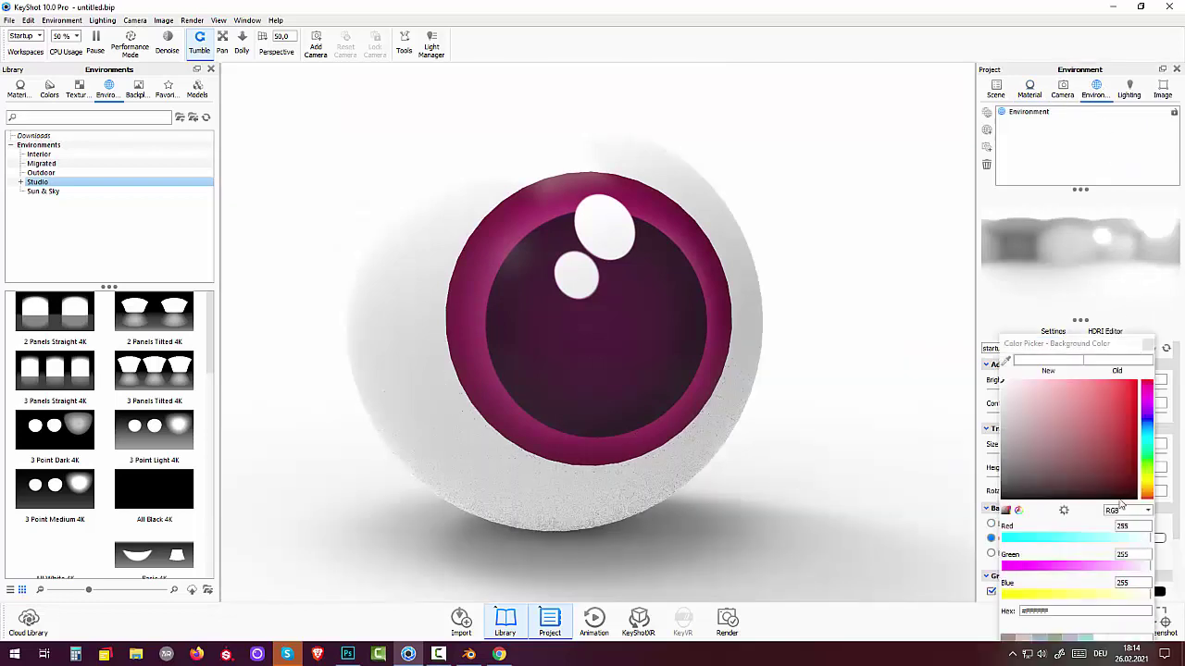
{"action": "left_click", "coordinate": [1146, 460]}
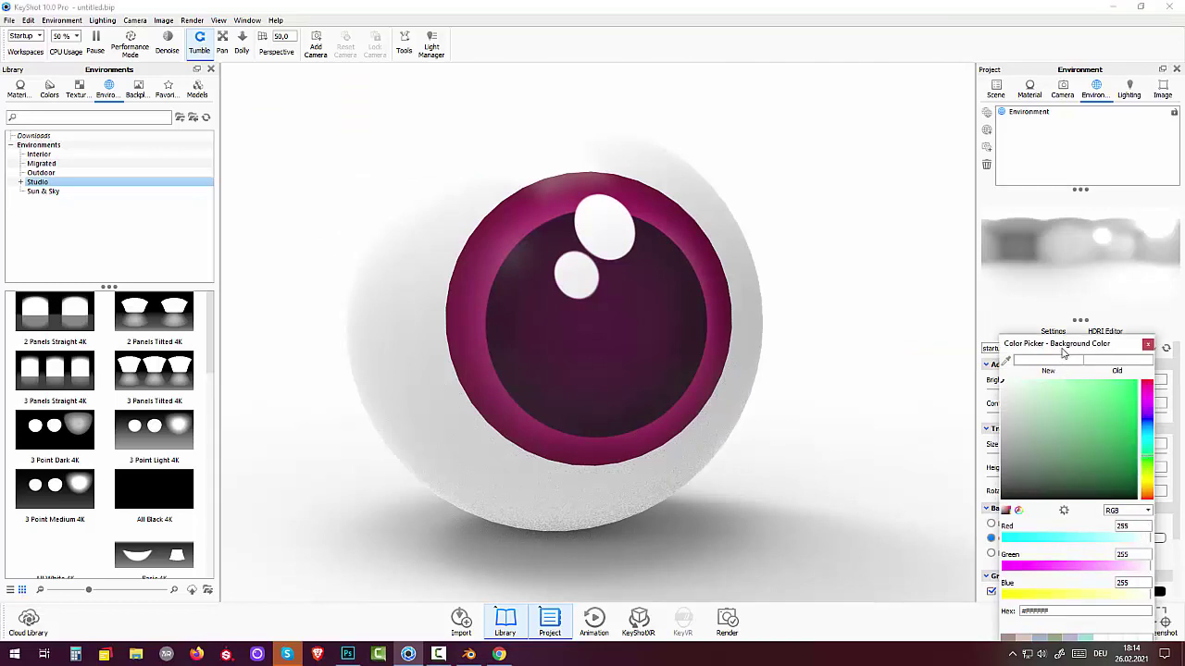
{"action": "left_click_drag", "start_coordinate": [1065, 345], "coordinate": [1062, 213]}
{"action": "left_click", "coordinate": [1118, 327]}
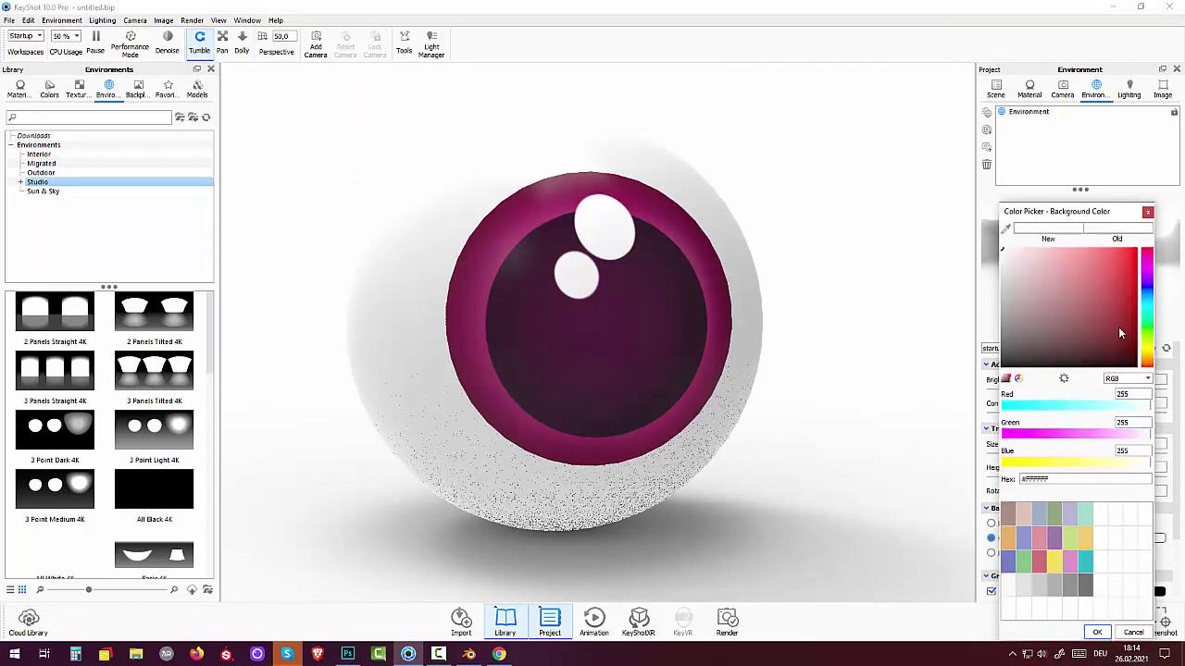
{"action": "left_click", "coordinate": [1121, 306]}
{"action": "left_click", "coordinate": [1146, 331]}
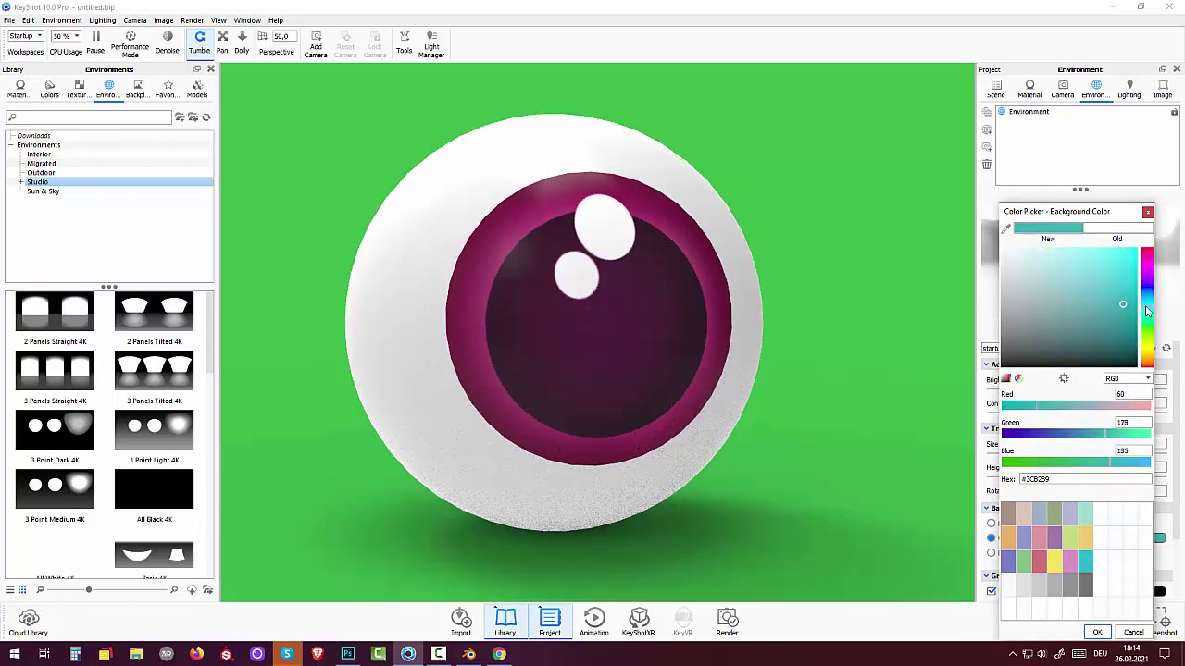
{"action": "left_click", "coordinate": [1144, 311]}
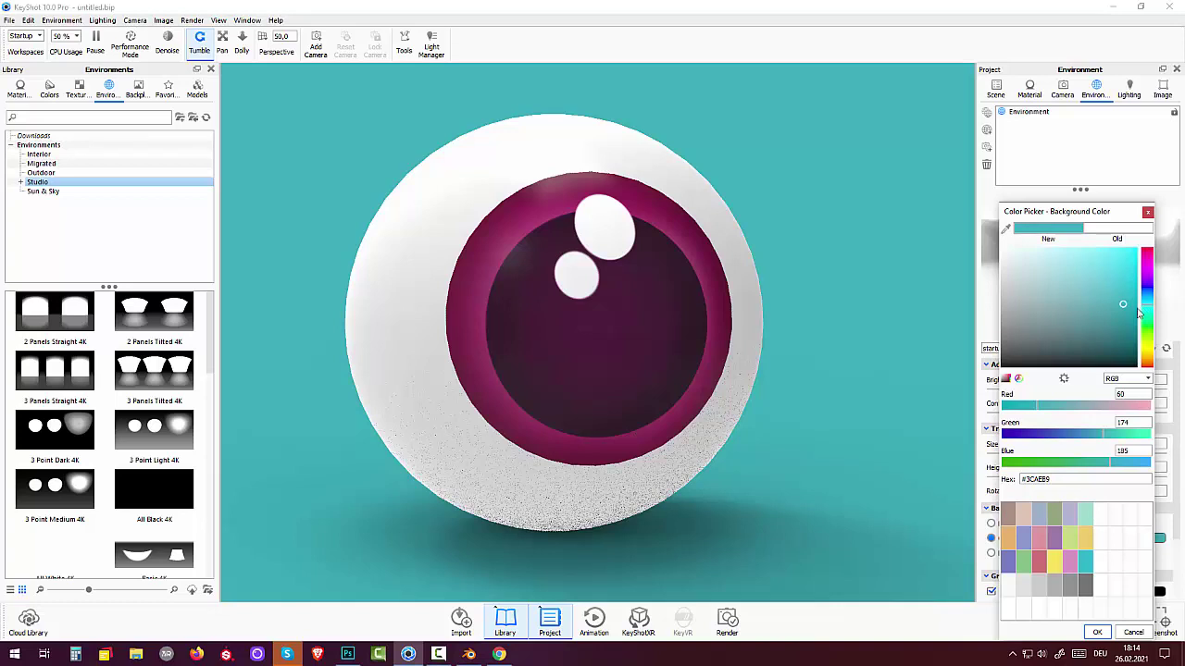
{"action": "left_click", "coordinate": [1098, 632]}
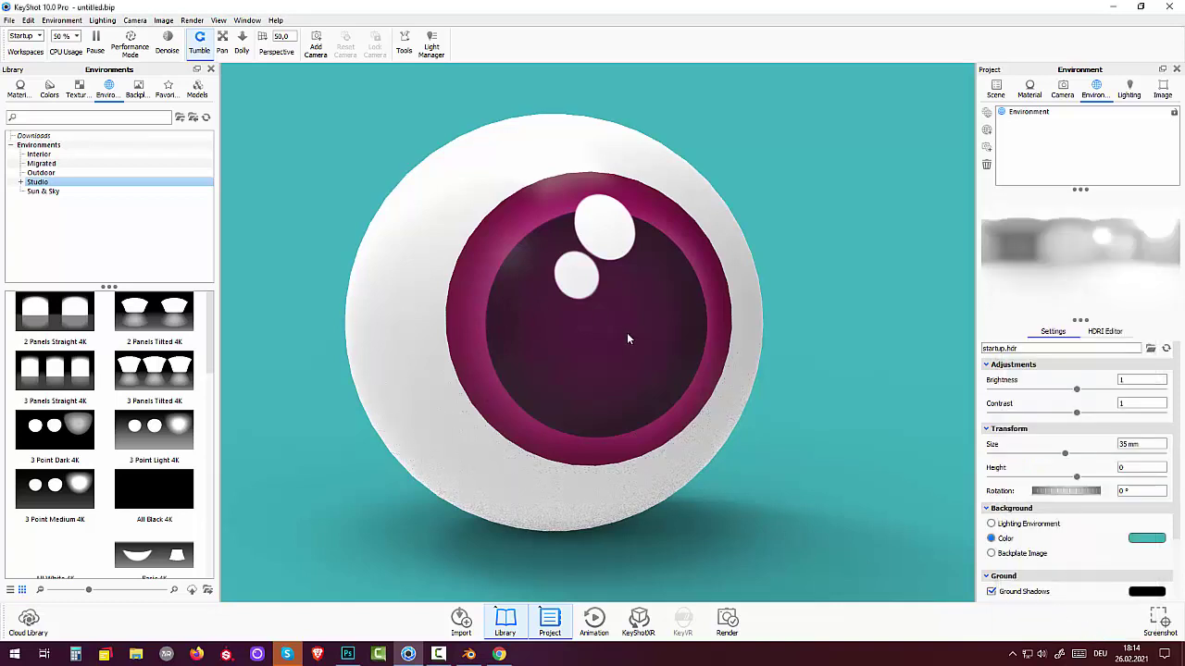
- Rotate the cat-eye texture to -90° so the highlights sit at the pupil's upper right
{"action": "left_click", "coordinate": [1030, 89]}
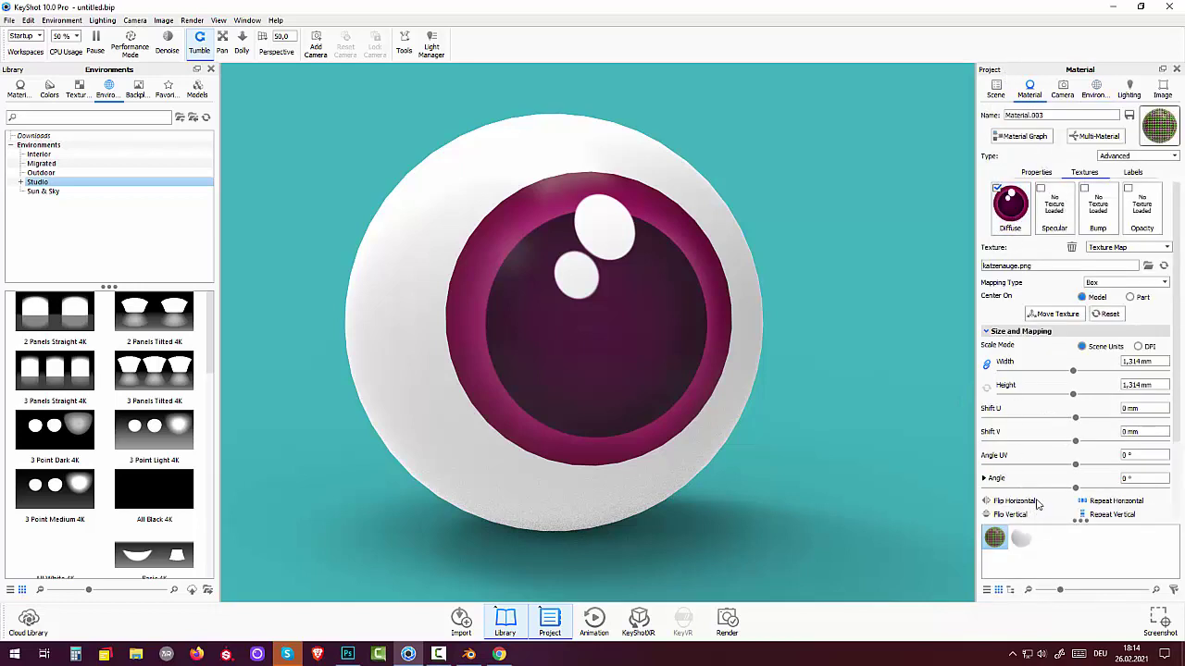
{"action": "left_click", "coordinate": [1044, 315]}
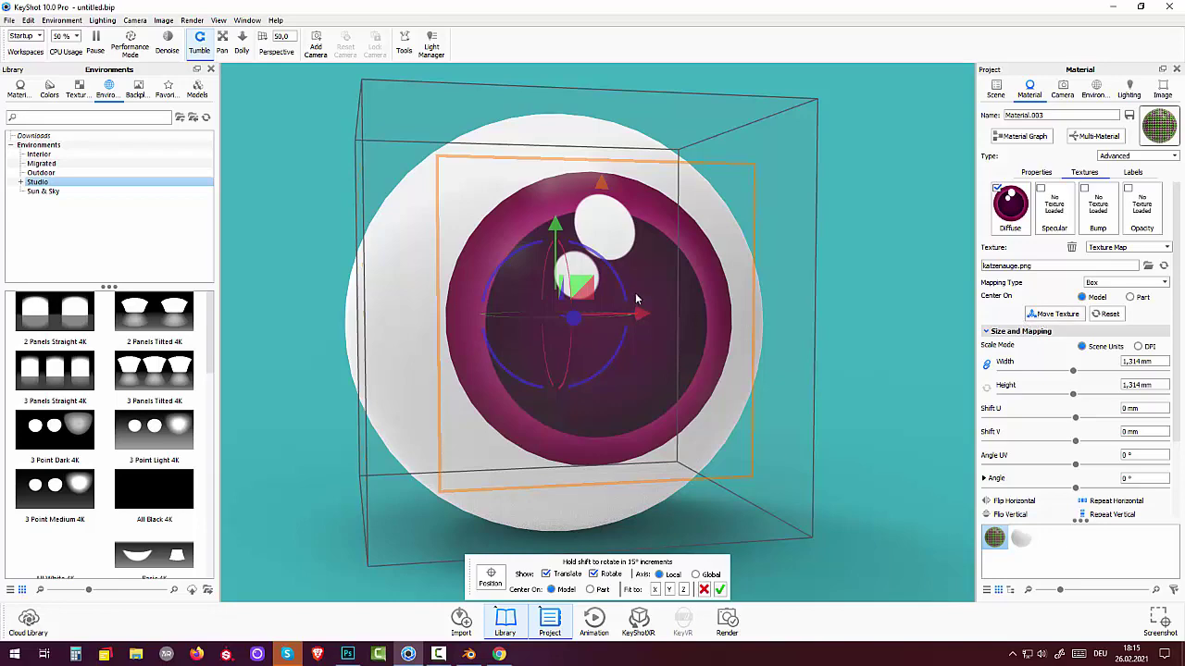
{"action": "mouse_move", "coordinate": [620, 282]}
{"action": "left_mouse_down"}
{"action": "mouse_move", "coordinate": [576, 259]}
{"action": "mouse_move", "coordinate": [606, 352]}
{"action": "mouse_move", "coordinate": [631, 335]}
{"action": "left_mouse_up"}
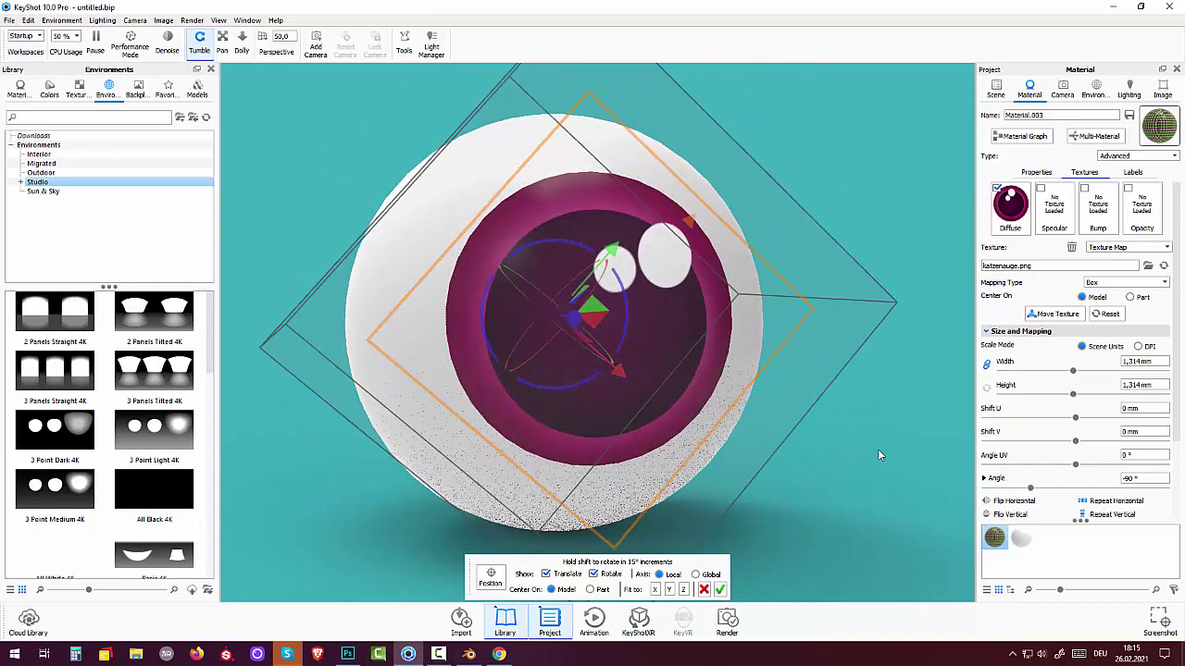
{"action": "left_click", "coordinate": [720, 591]}
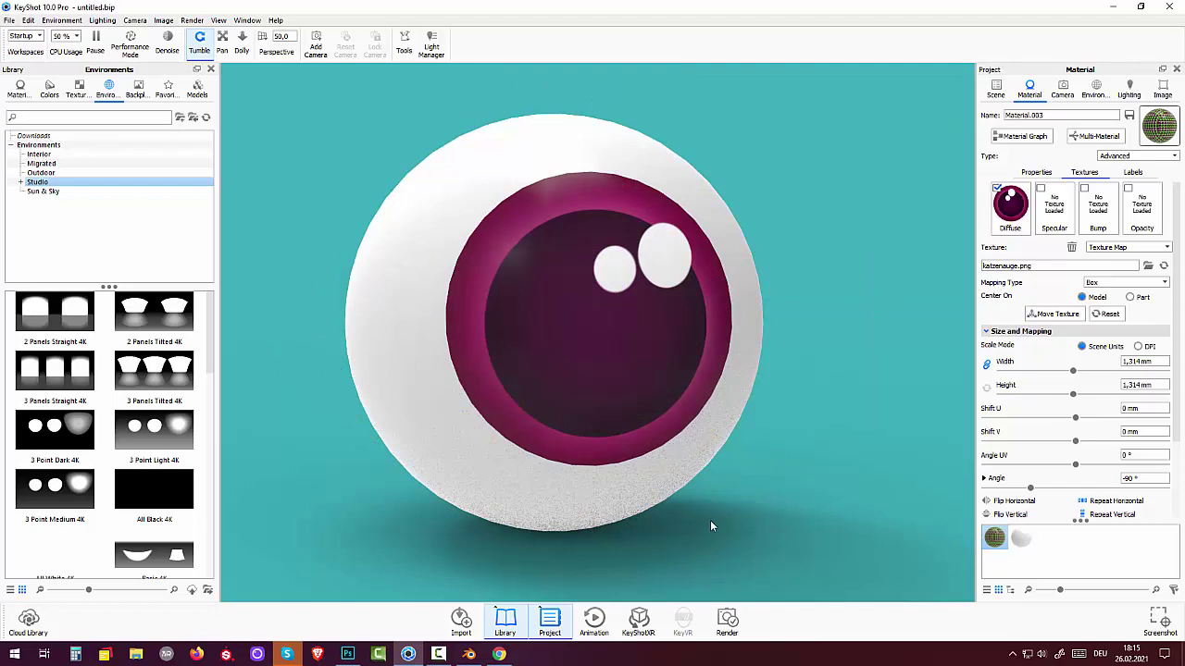